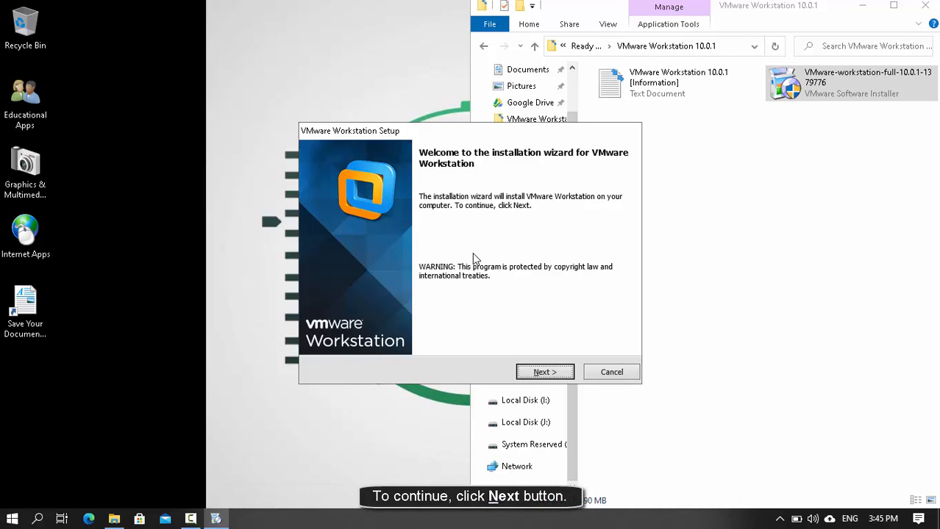
- Advance the VMware Workstation installer from the Welcome page to the License Agreement
key("alt+n")
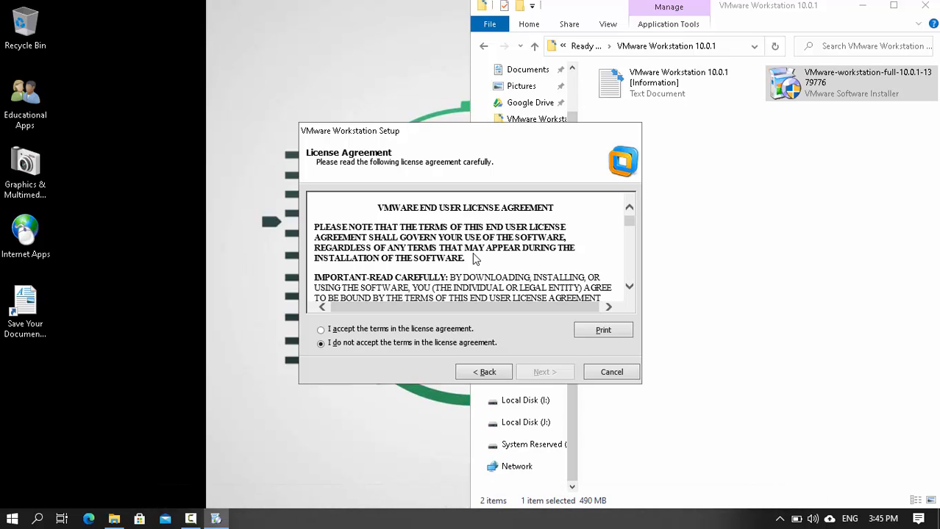
- Page through the EULA text from the refund terms to the Developer Software API restrictions
key("Tab")
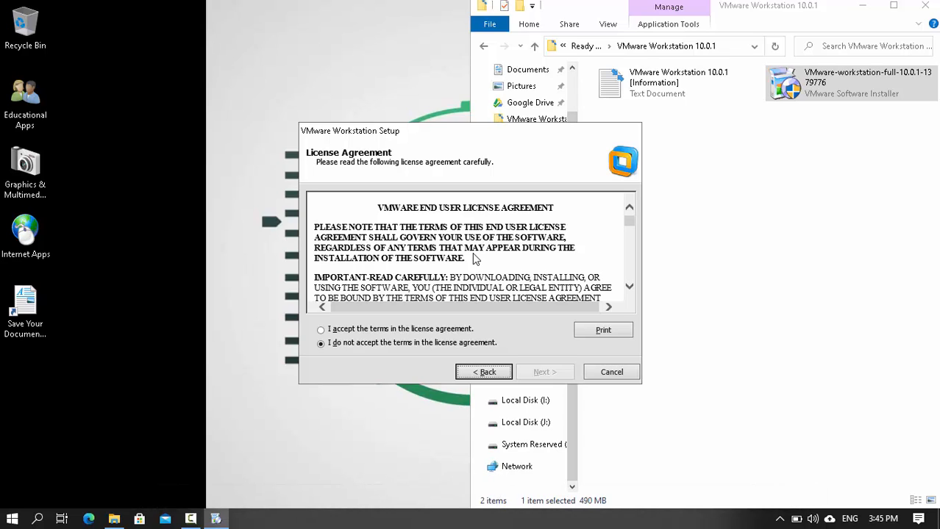
key("Tab")
key("Tab")
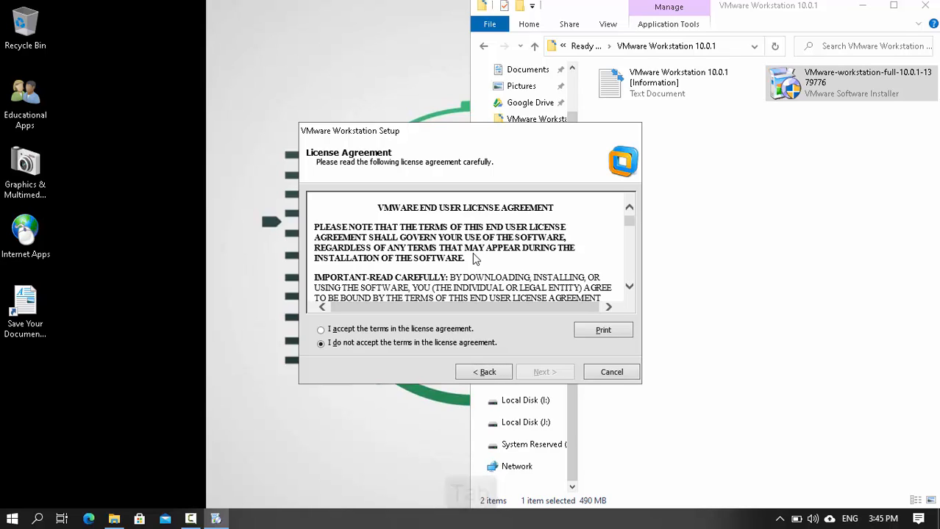
key("Tab")
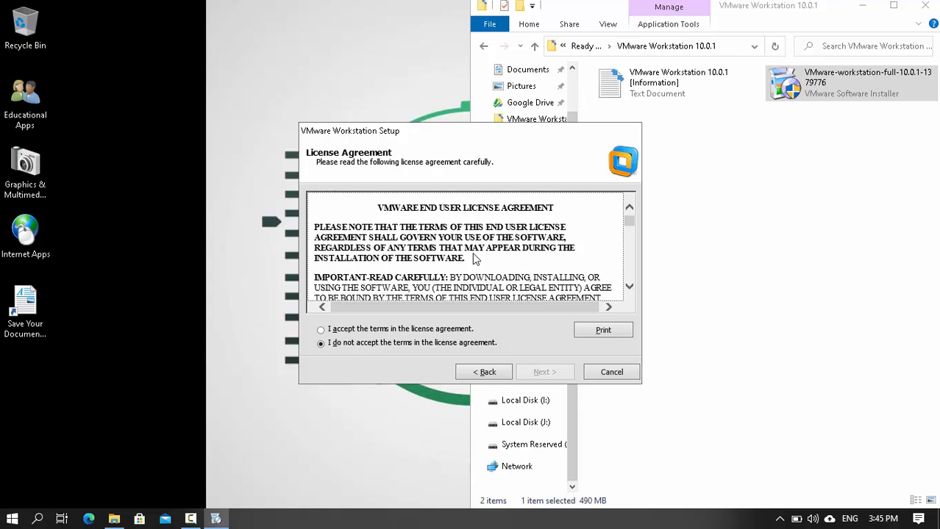
key("Page_Down")
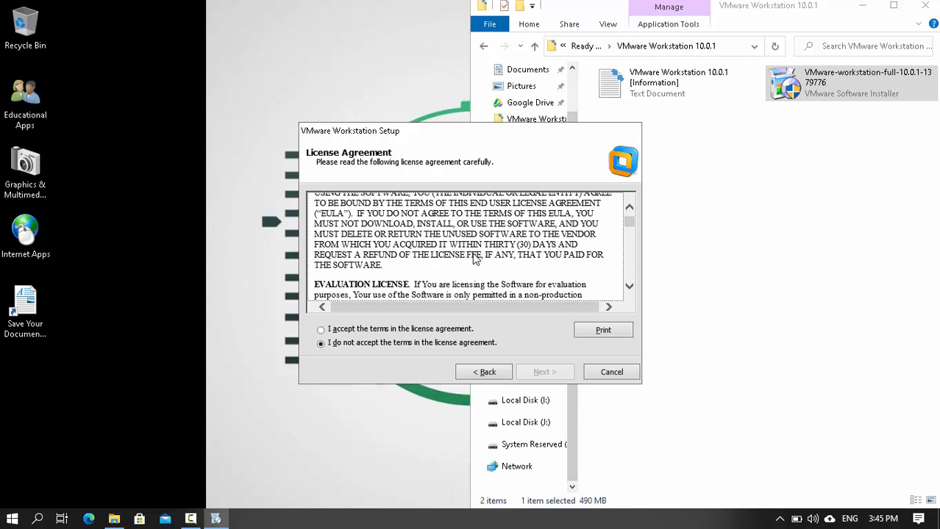
key("Page_Down")
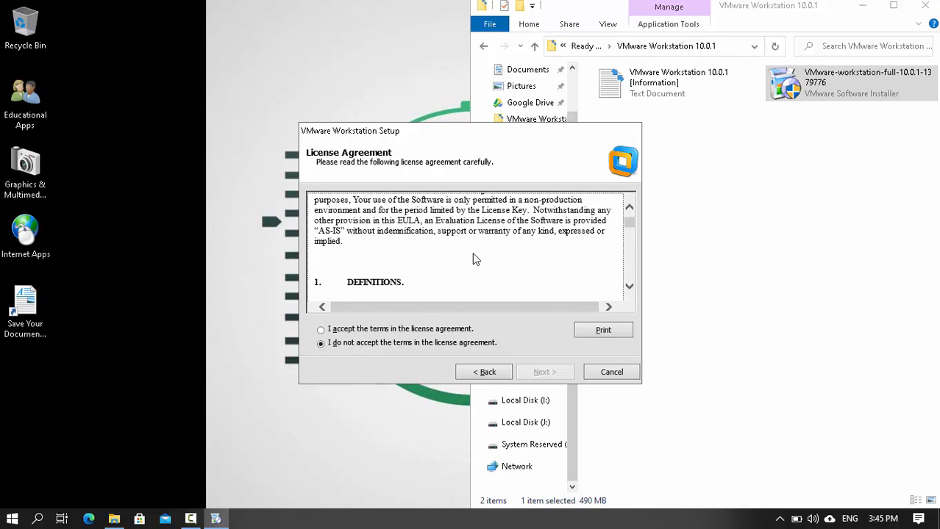
key("Page_Down")
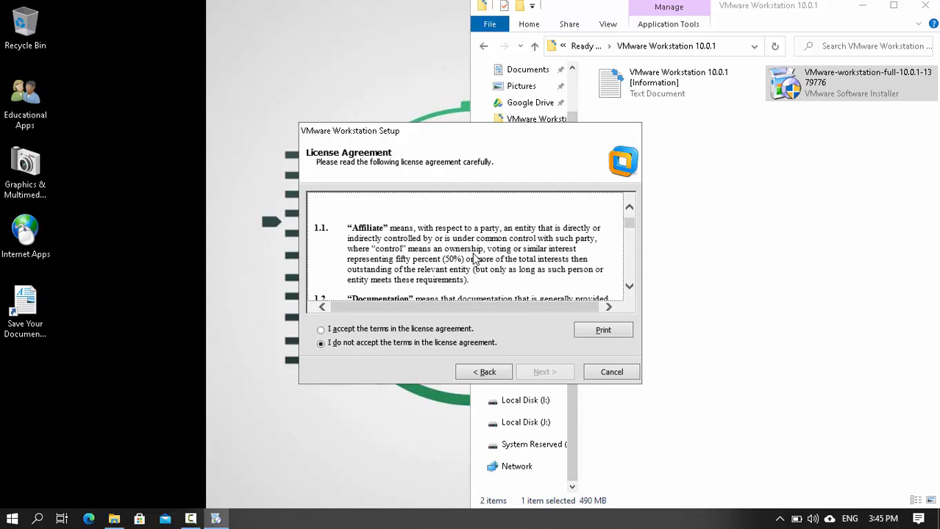
key("Page_Down")
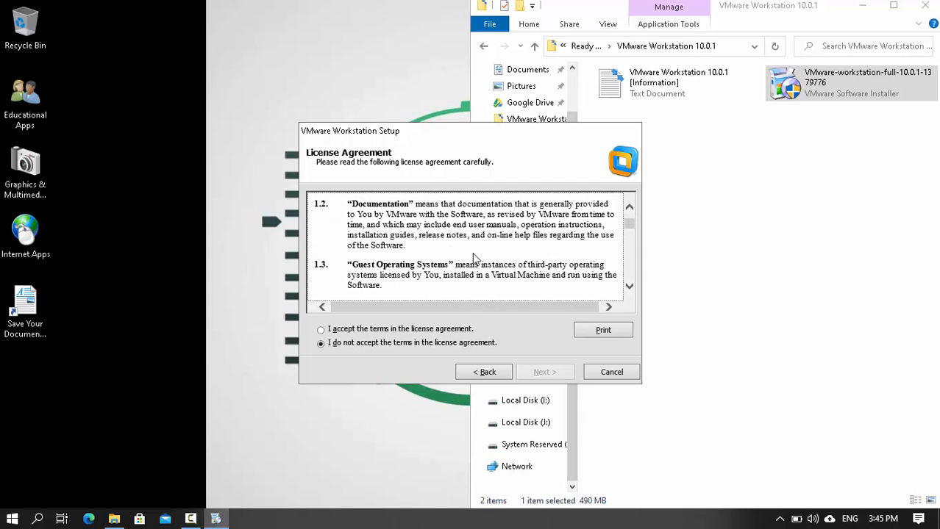
key("Page_Down")
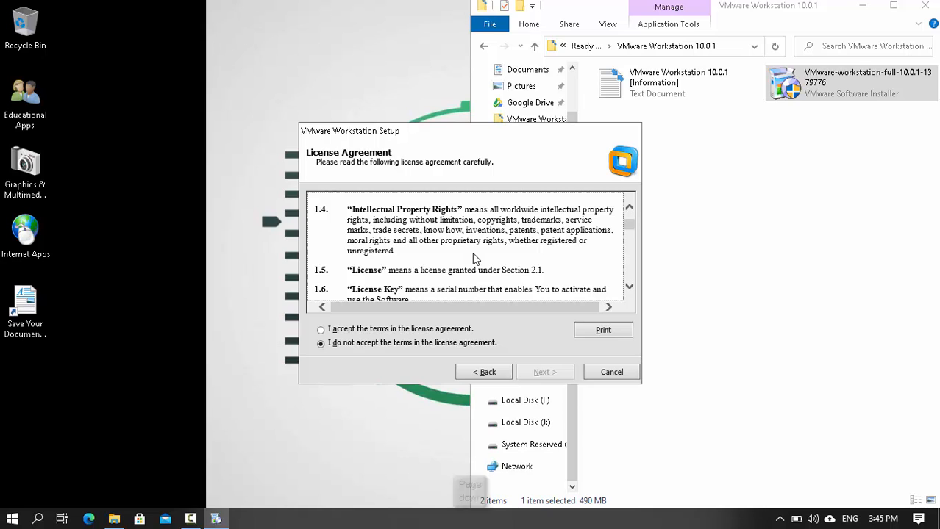
key("Page_Down")
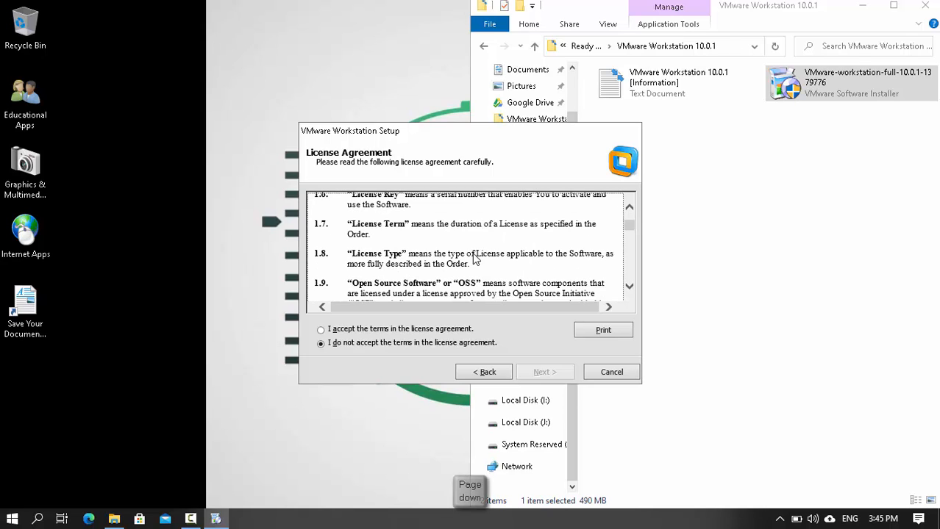
key("Page_Down")
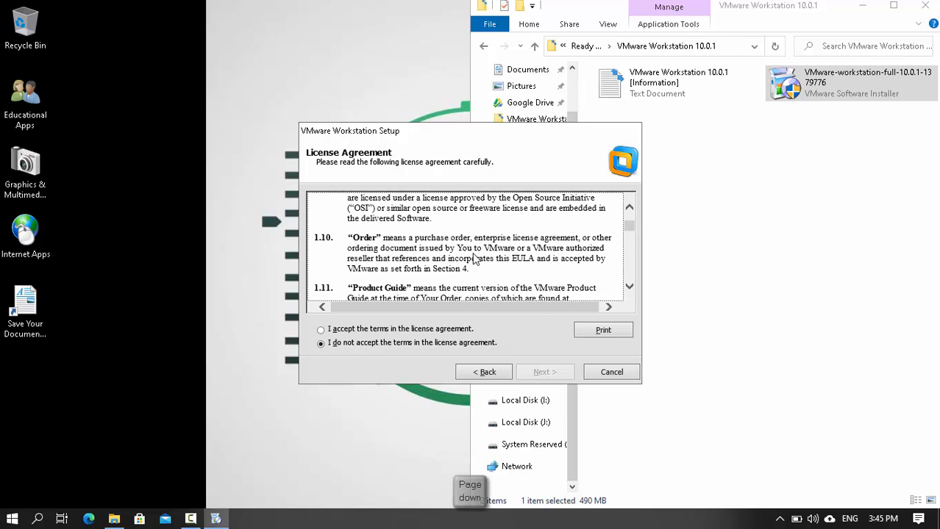
key("Page_Down")
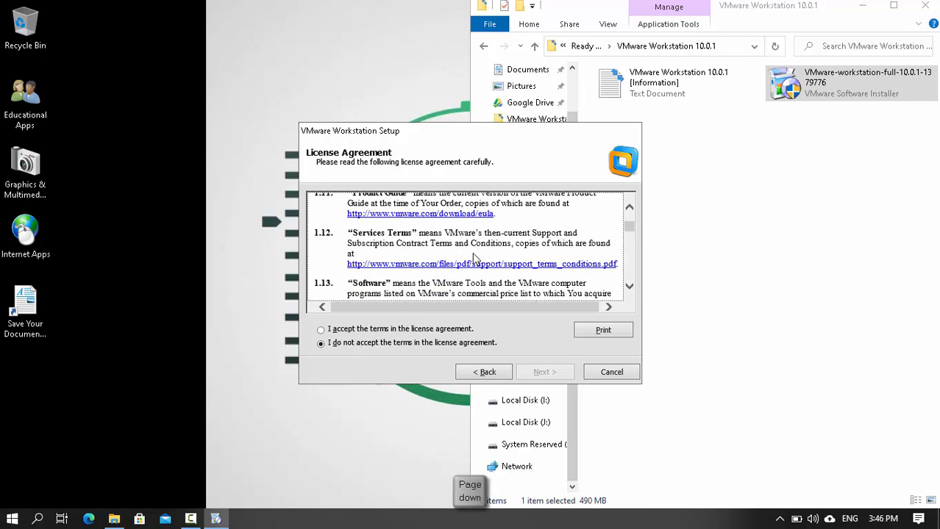
key("Page_Down")
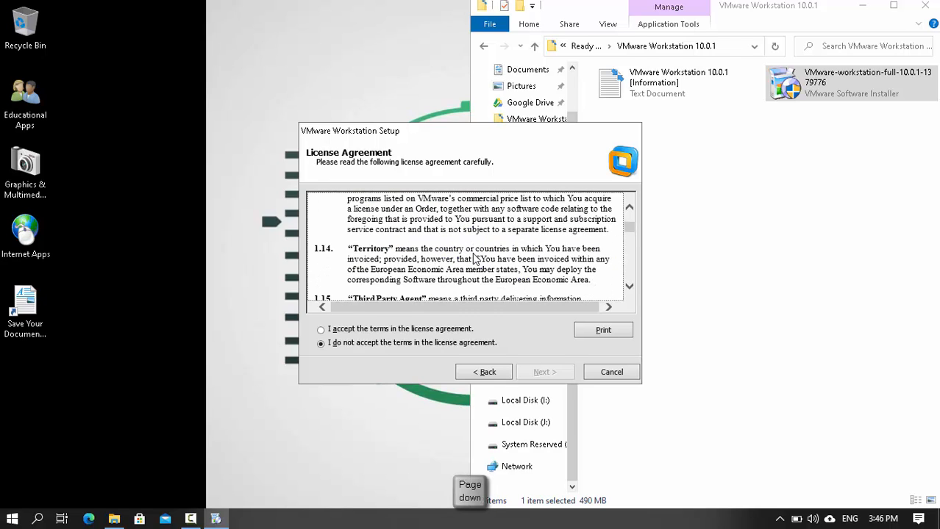
key("Page_Down")
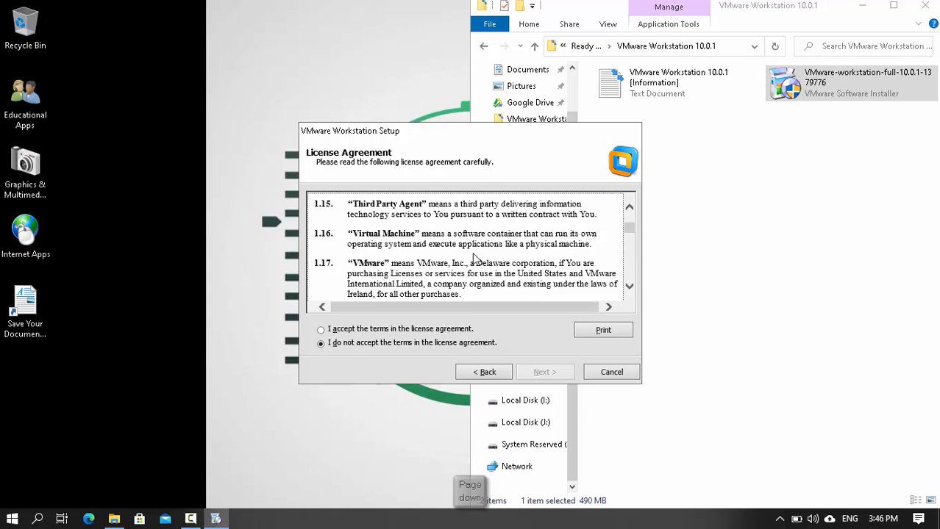
key("Page_Down")
key("Page_Down")
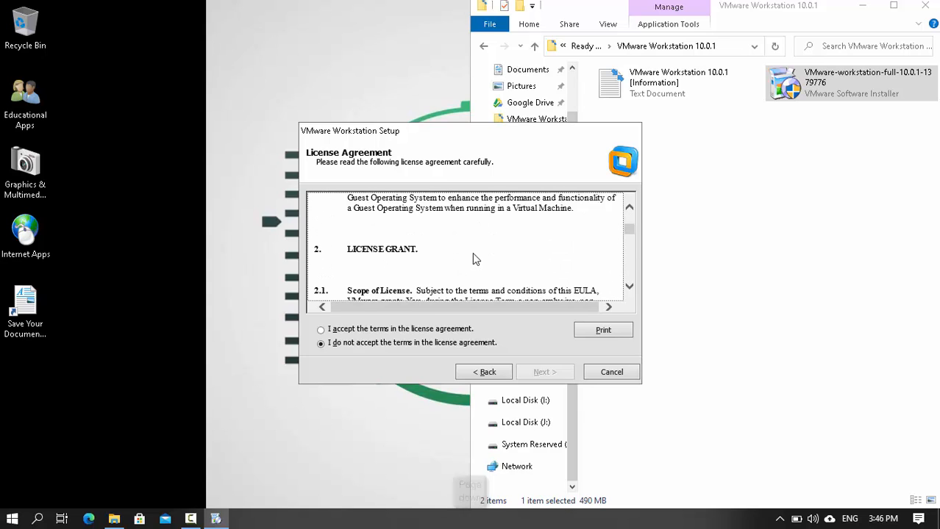
key("Page_Down")
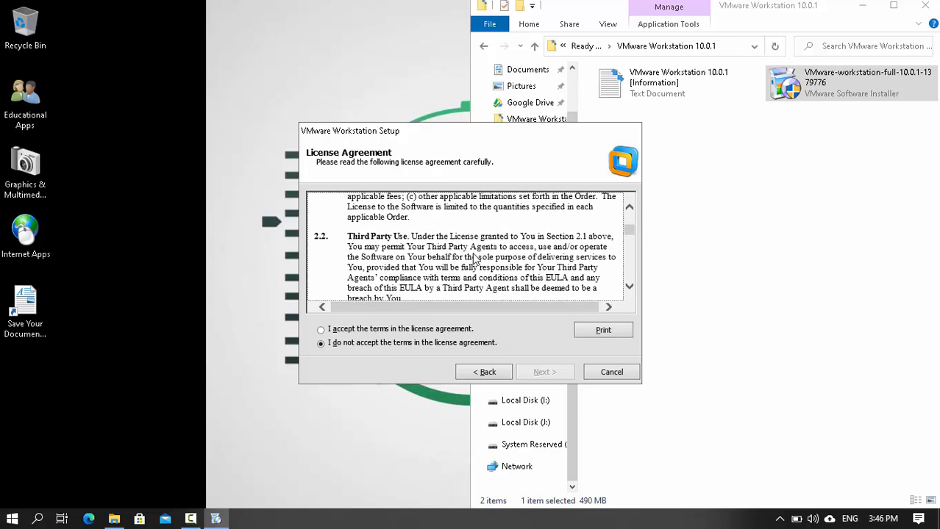
key("Page_Down")
key("Page_Down")
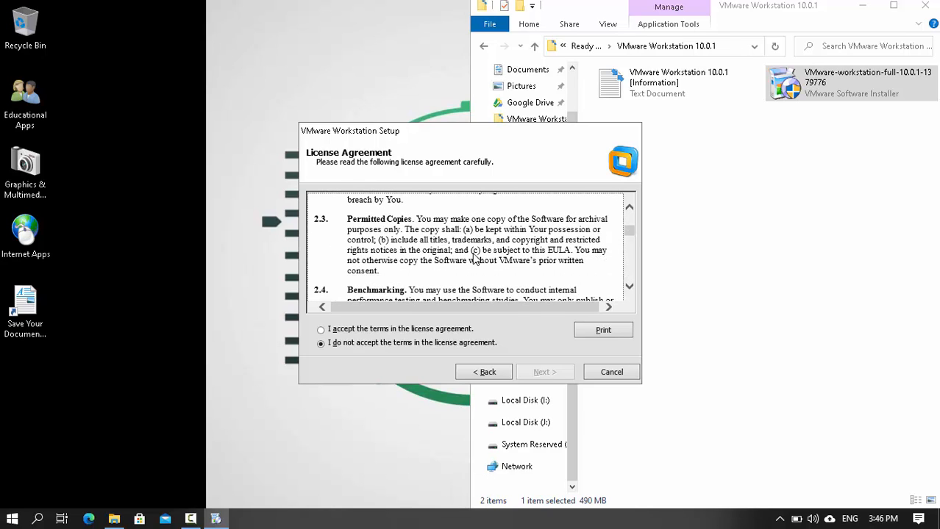
key("Page_Down")
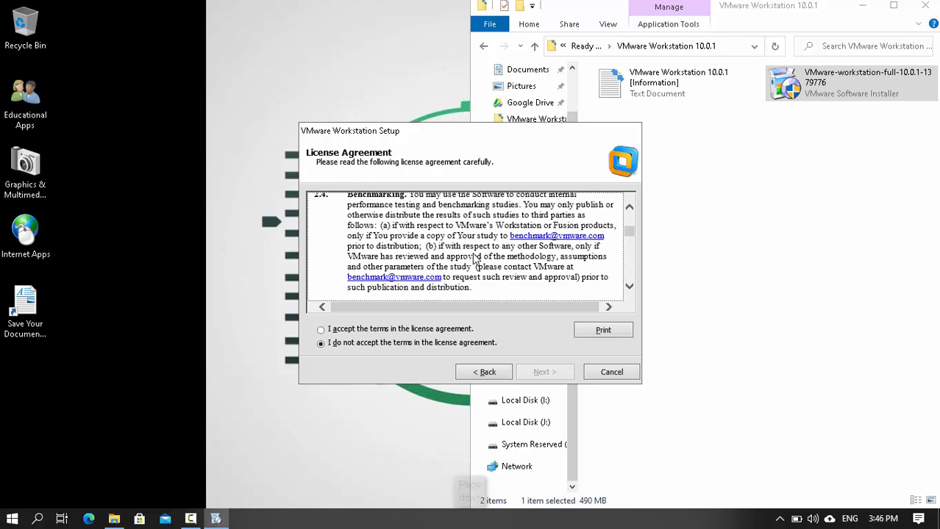
key("Page_Down")
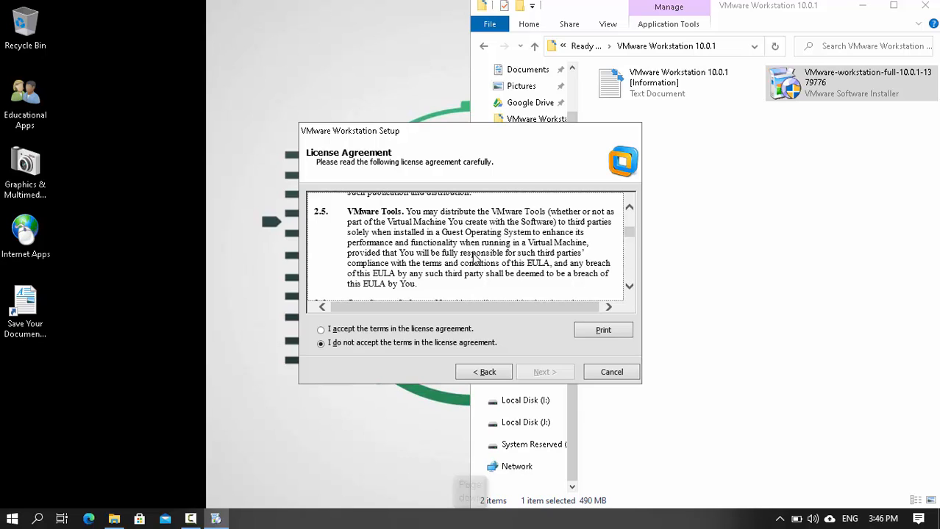
key("Page_Down")
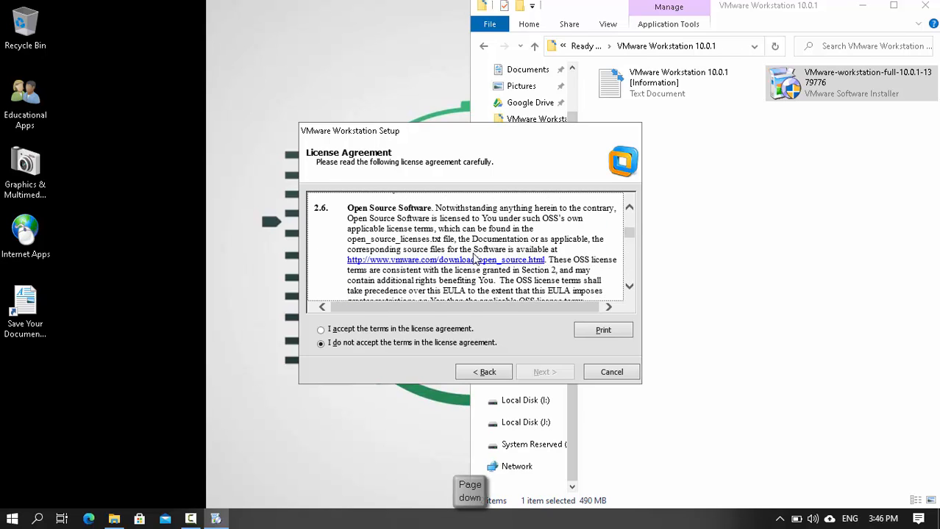
key("Page_Down")
key("Page_Down")
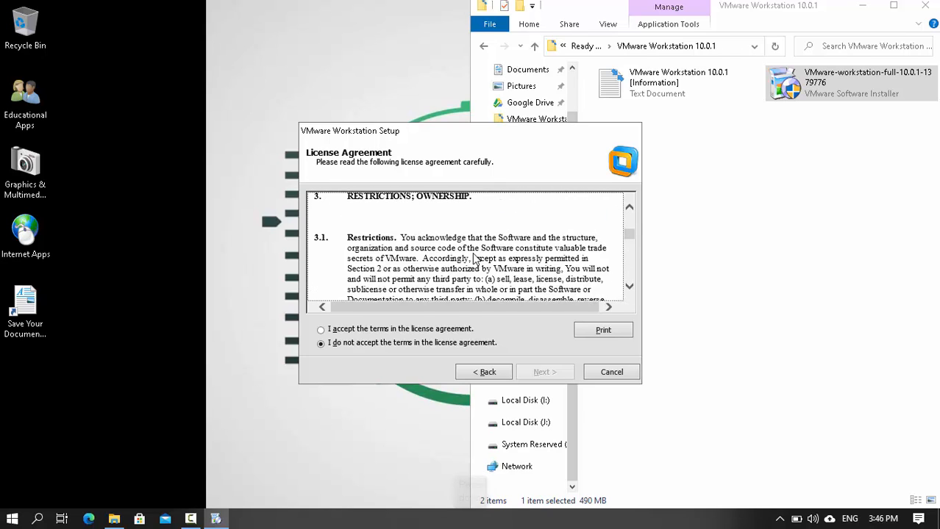
key("Page_Down")
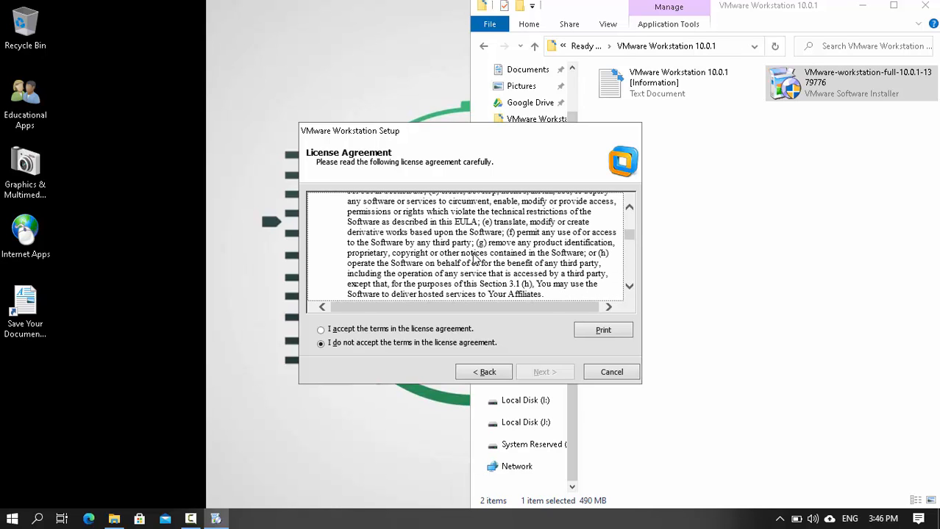
key("Page_Down")
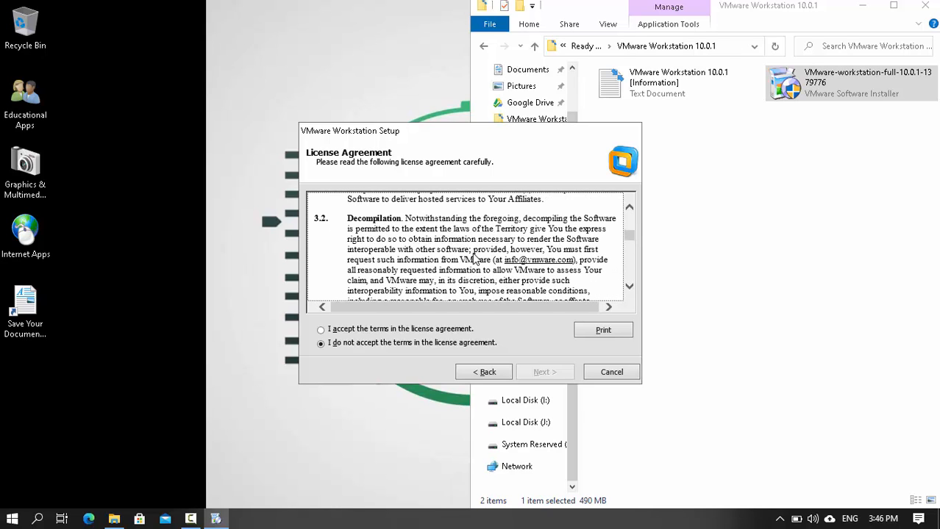
key("Page_Down")
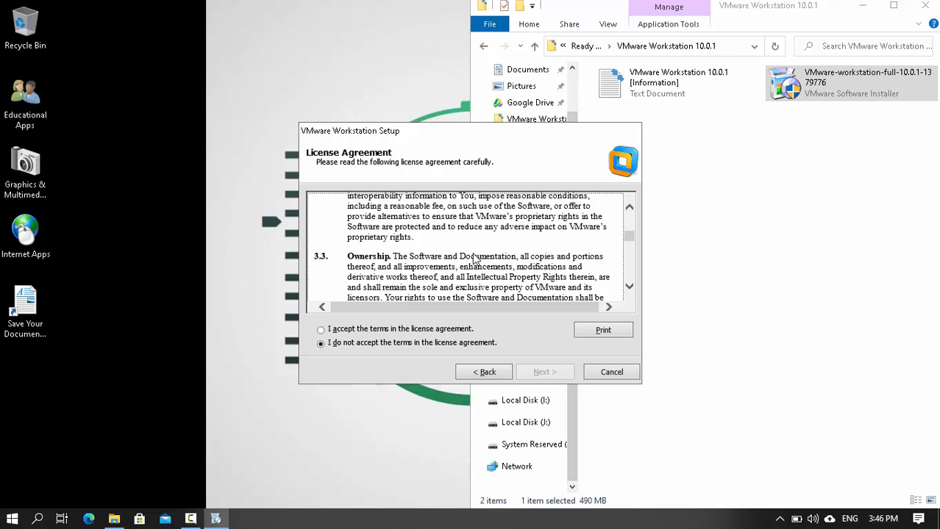
key("Page_Down")
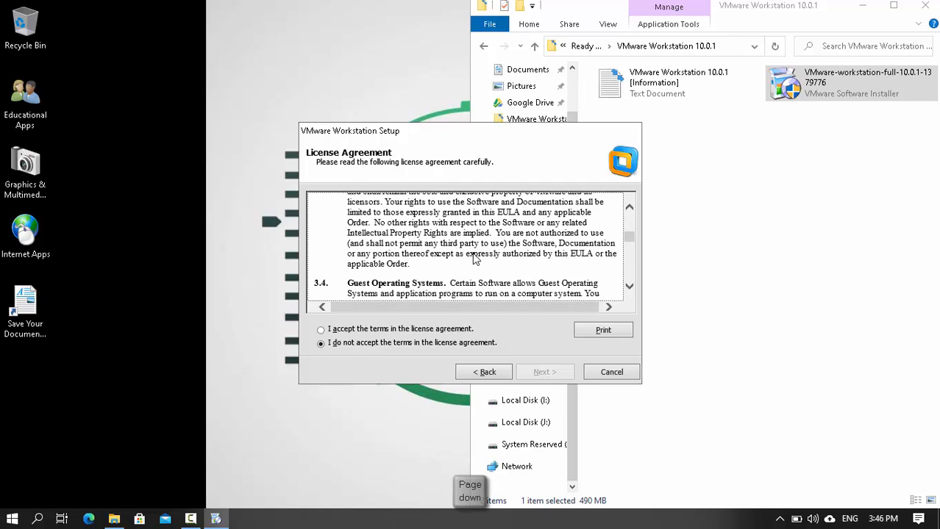
key("Page_Down")
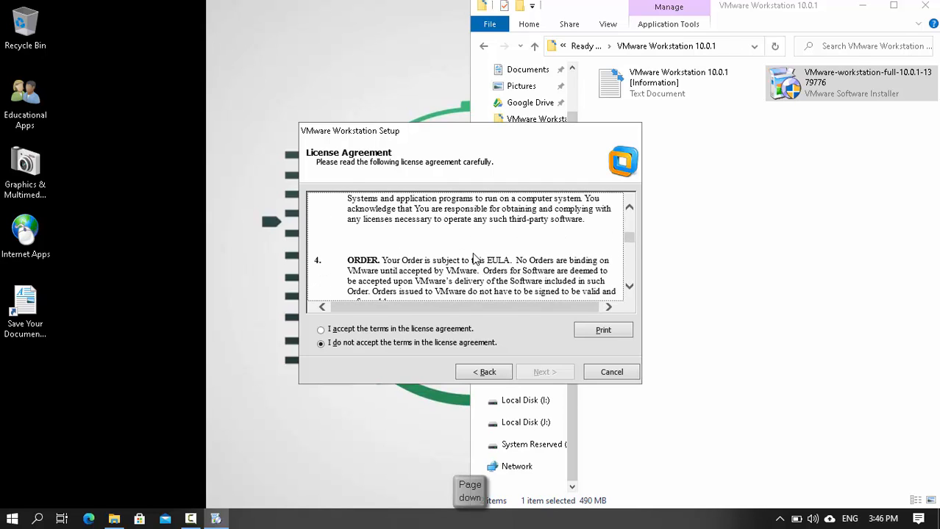
key("Page_Down")
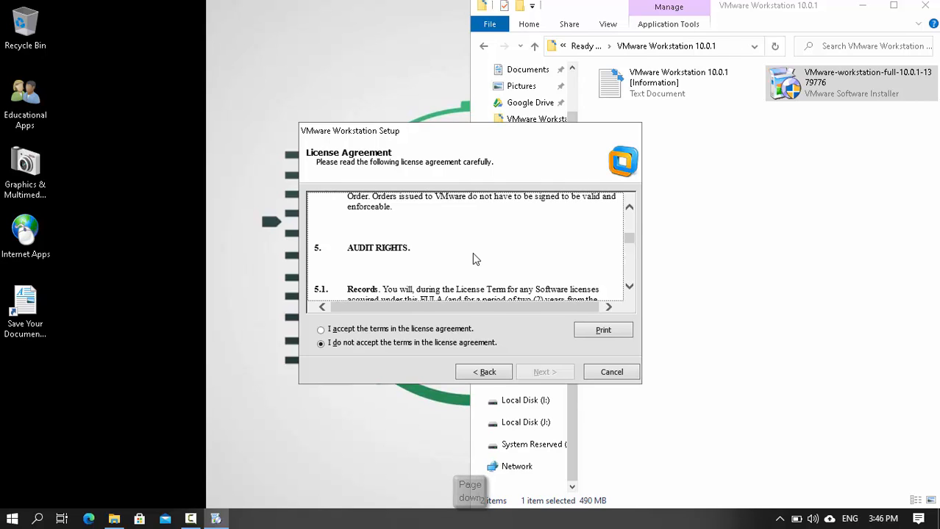
key("Page_Down")
key("Page_Down")
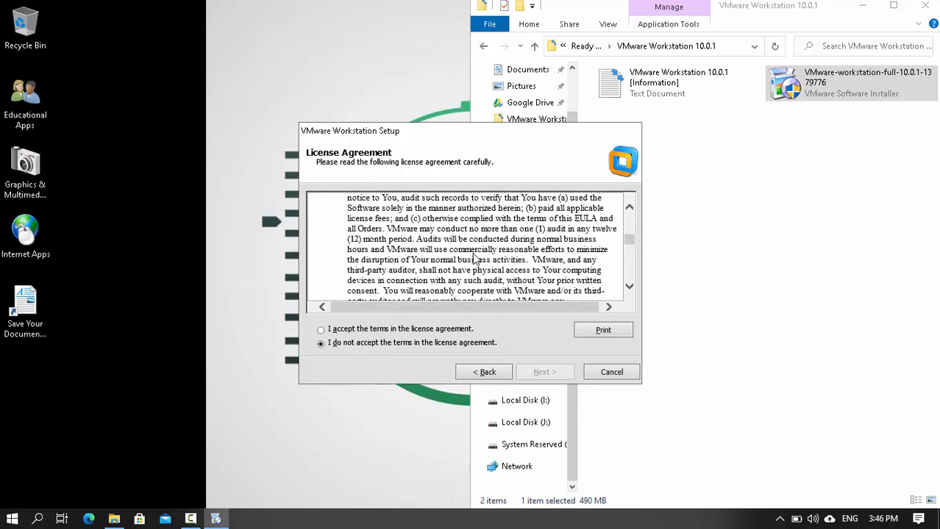
key("Page_Down")
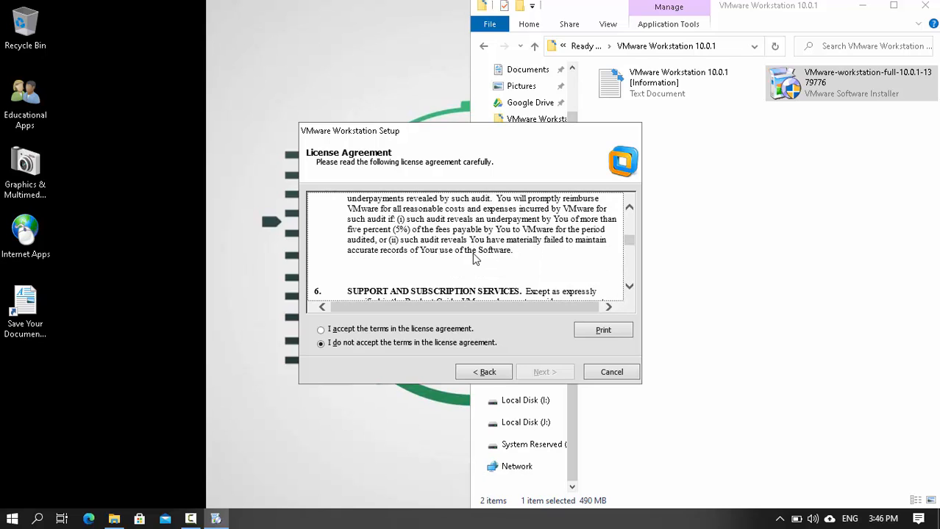
key("Page_Down")
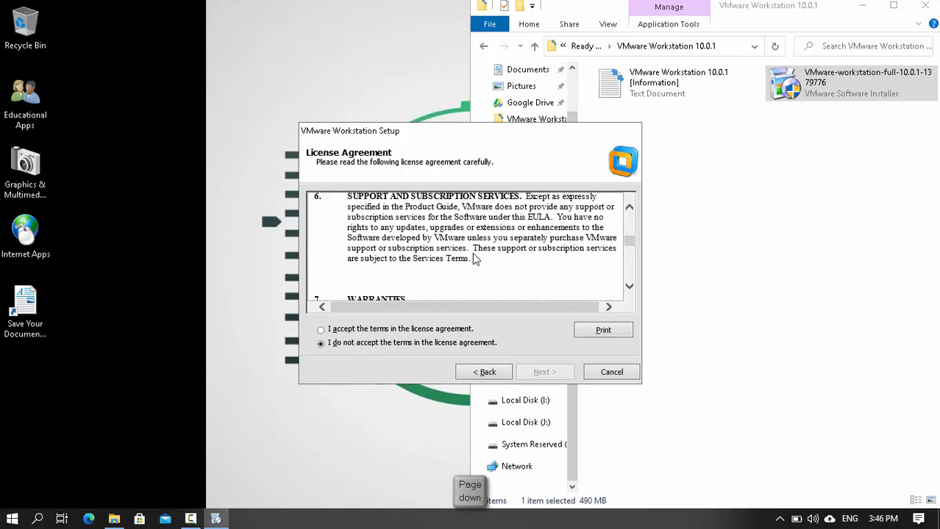
key("Page_Down")
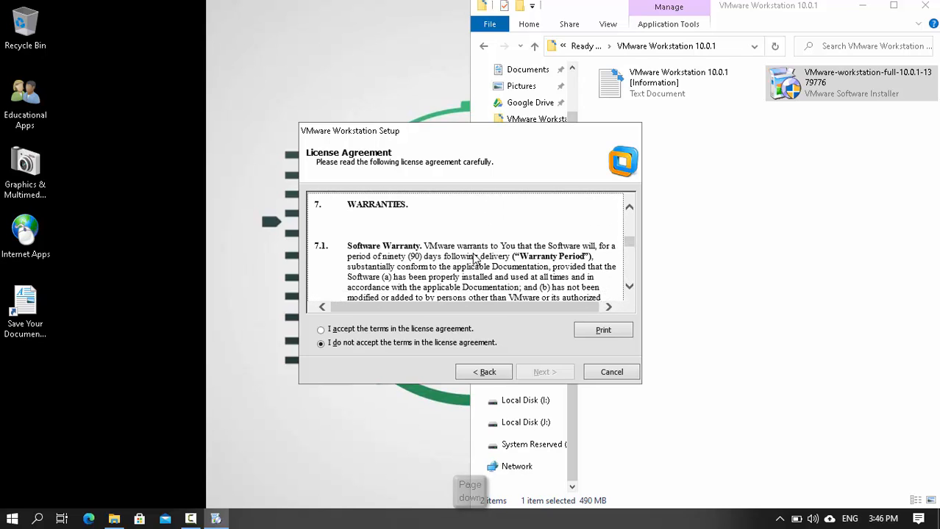
key("Page_Down")
key("Page_Down")
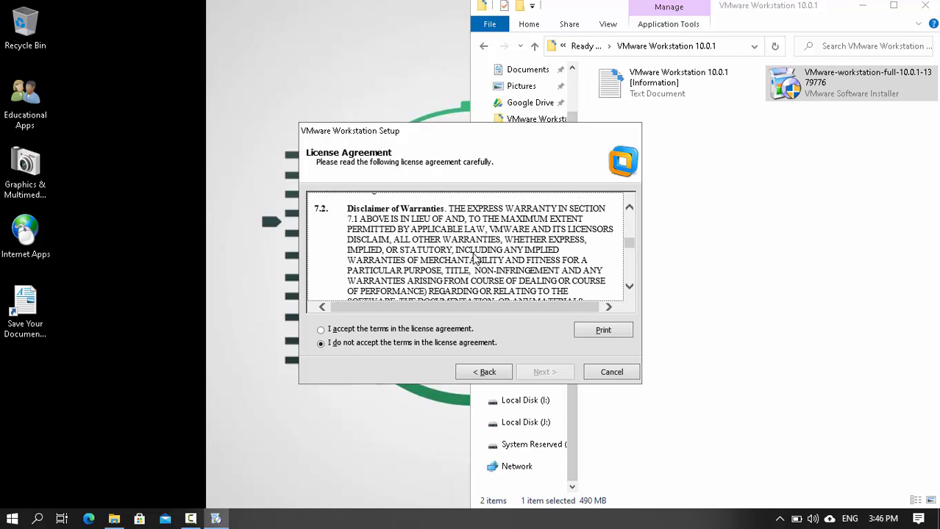
key("Page_Down")
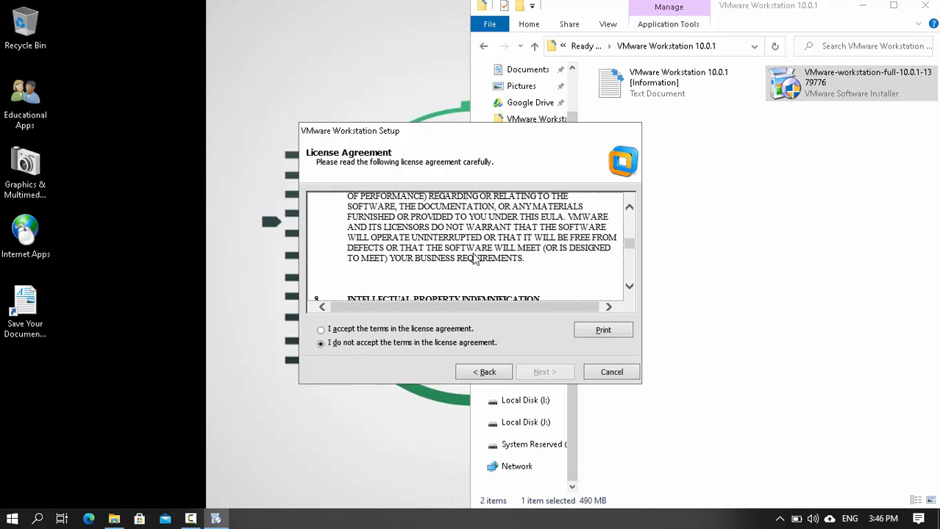
key("Page_Down")
key("Page_Down")
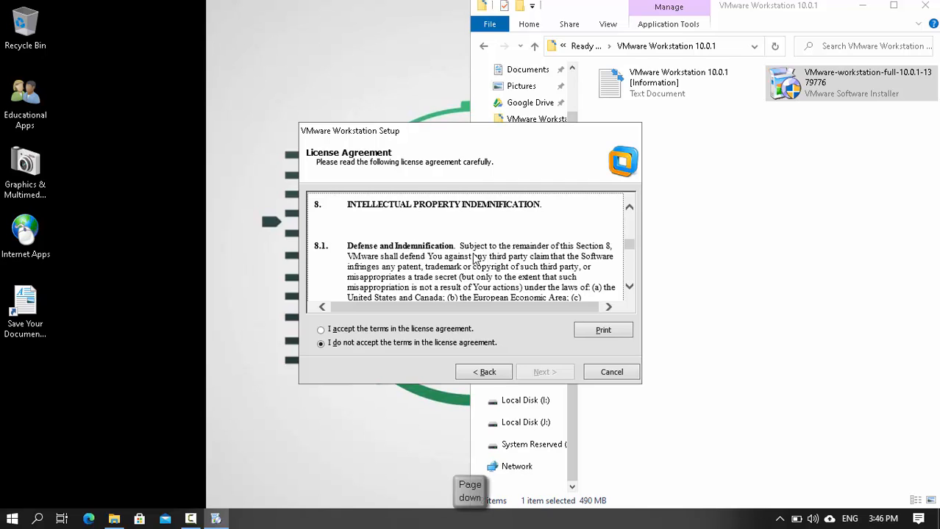
key("Page_Down")
key("Page_Down")
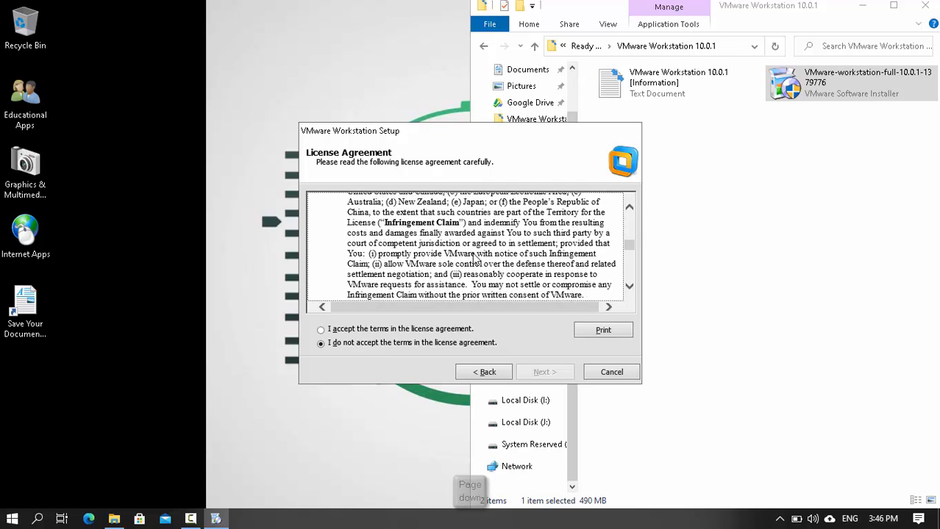
key("Page_Down")
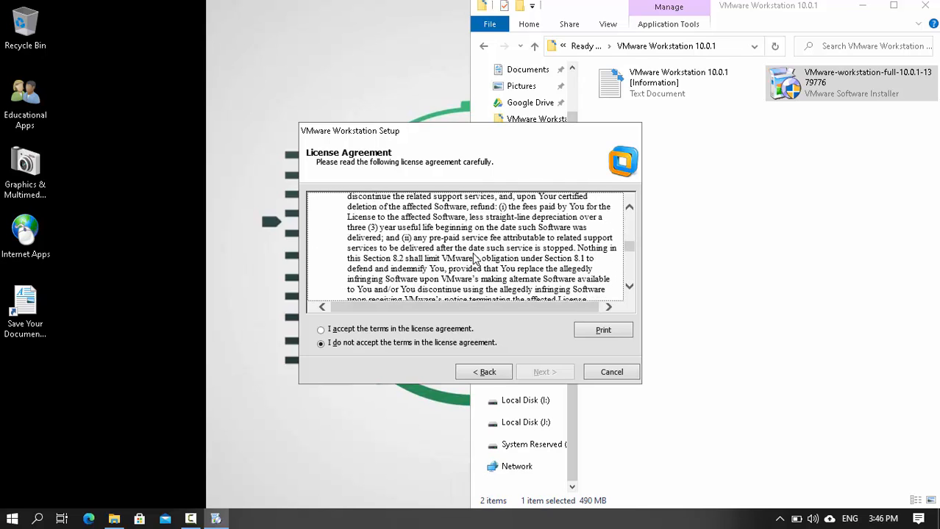
key("Page_Down")
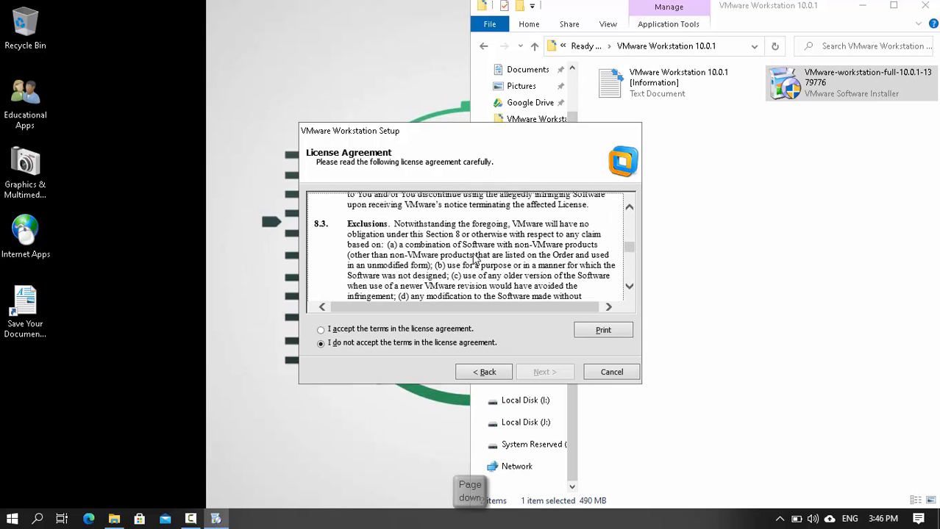
key("Page_Down")
key("Page_Down")
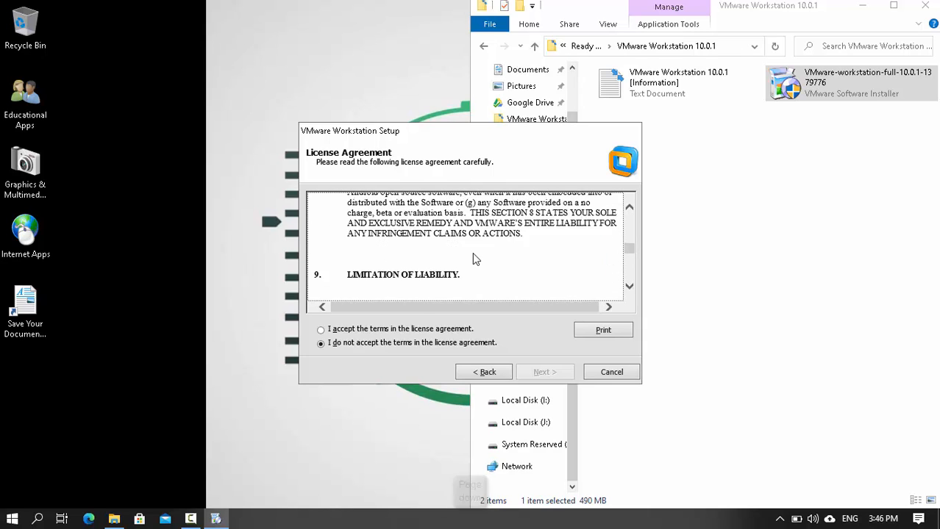
key("Page_Down")
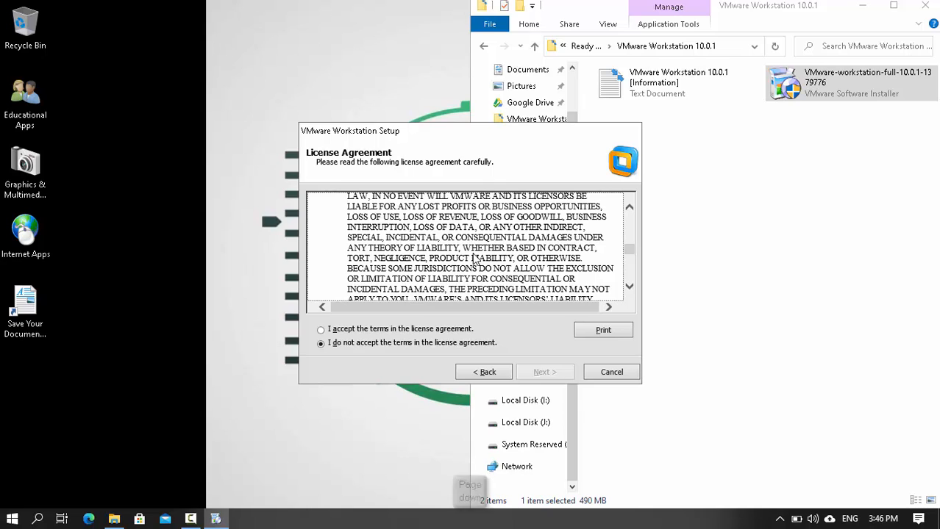
key("Page_Down")
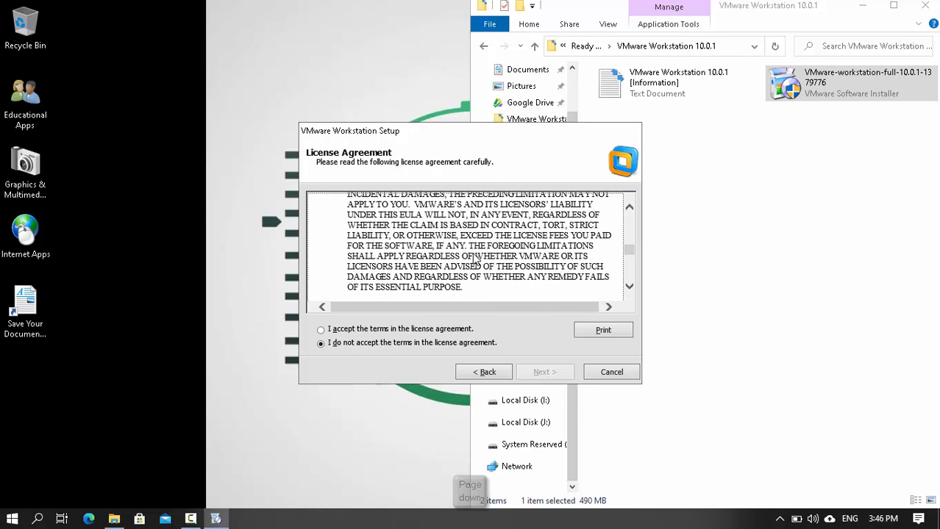
key("Page_Down")
key("Page_Down")
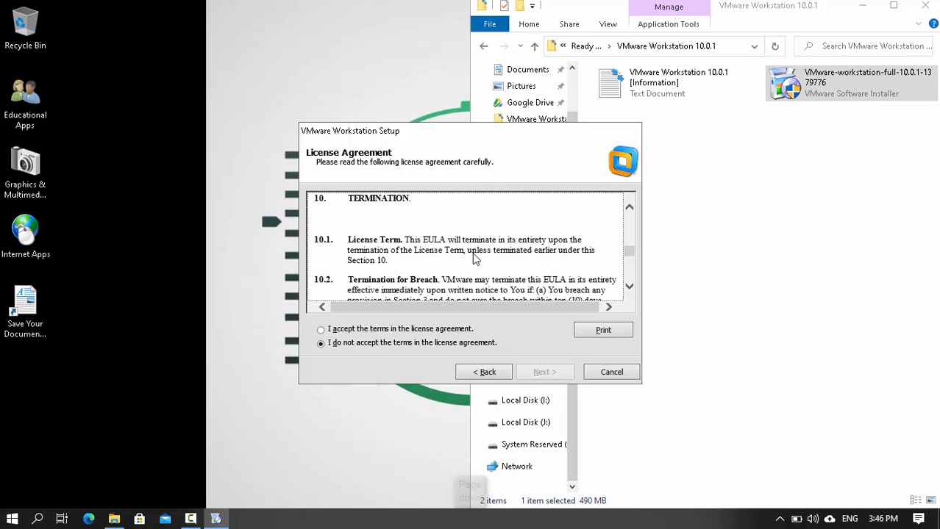
key("Page_Down")
key("Page_Down")
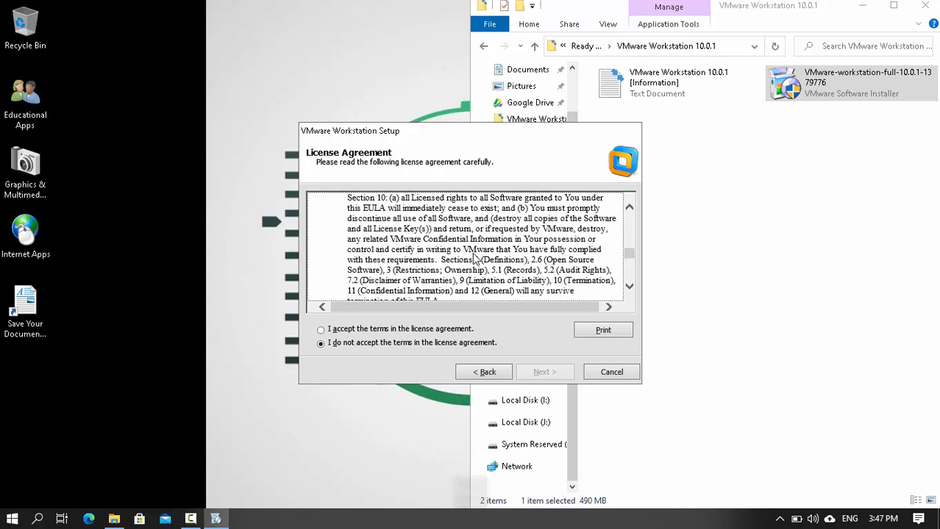
key("Page_Down")
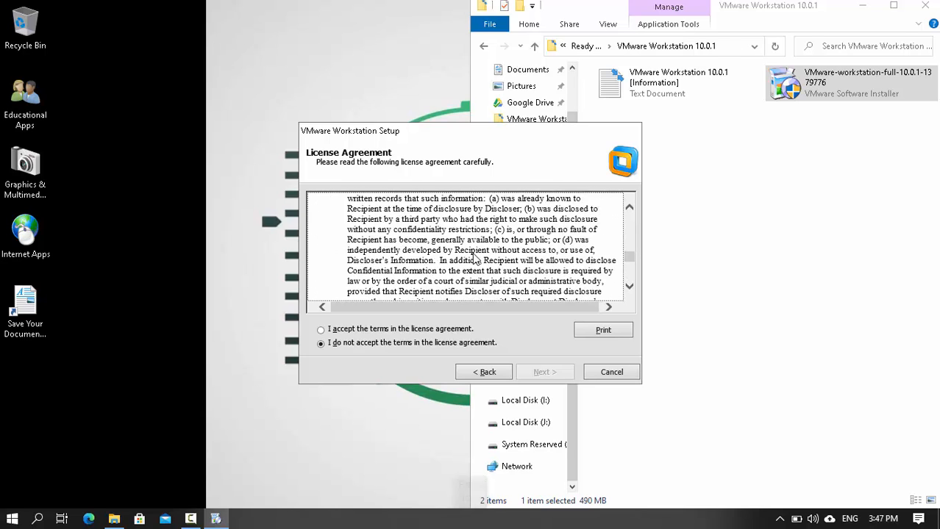
key("Page_Down")
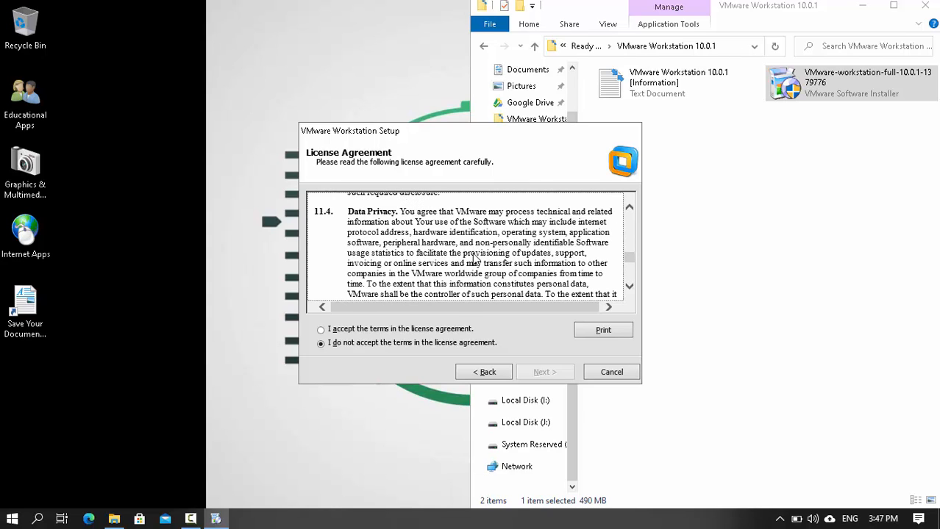
key("Page_Down")
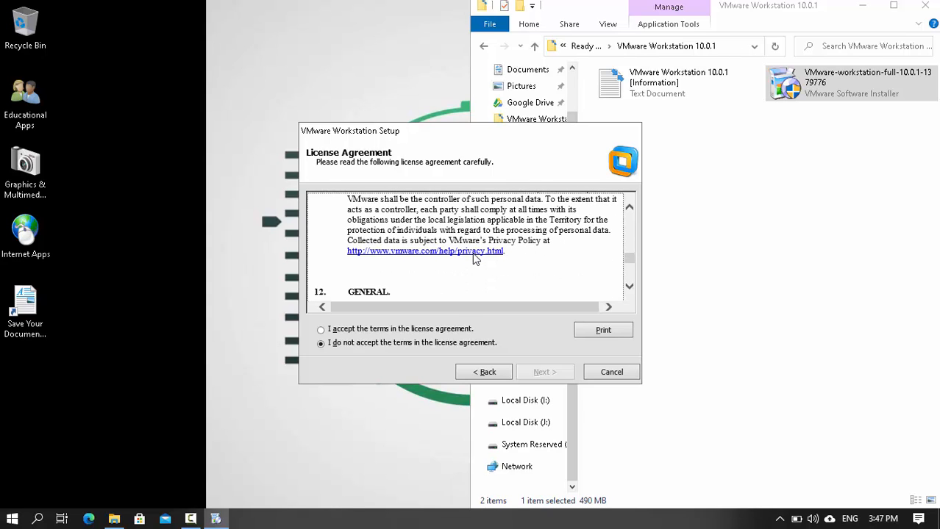
key("Page_Down")
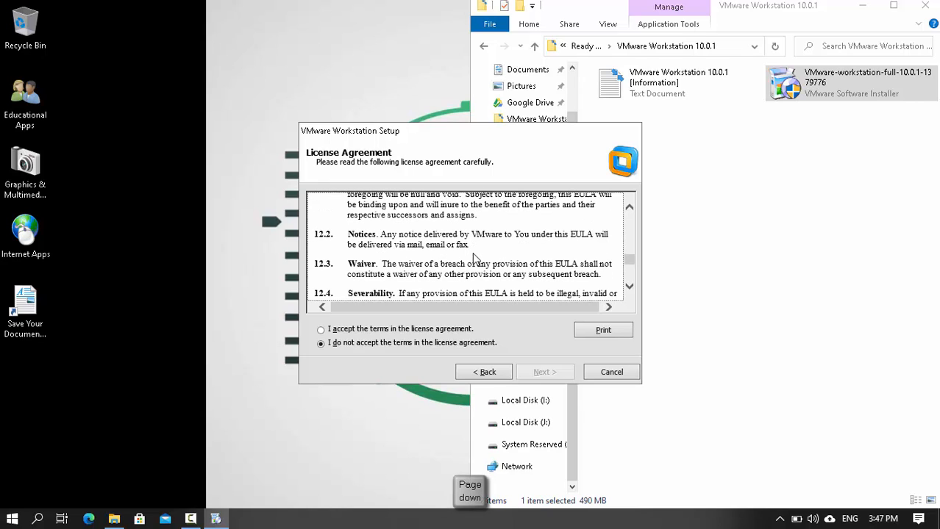
key("Page_Down")
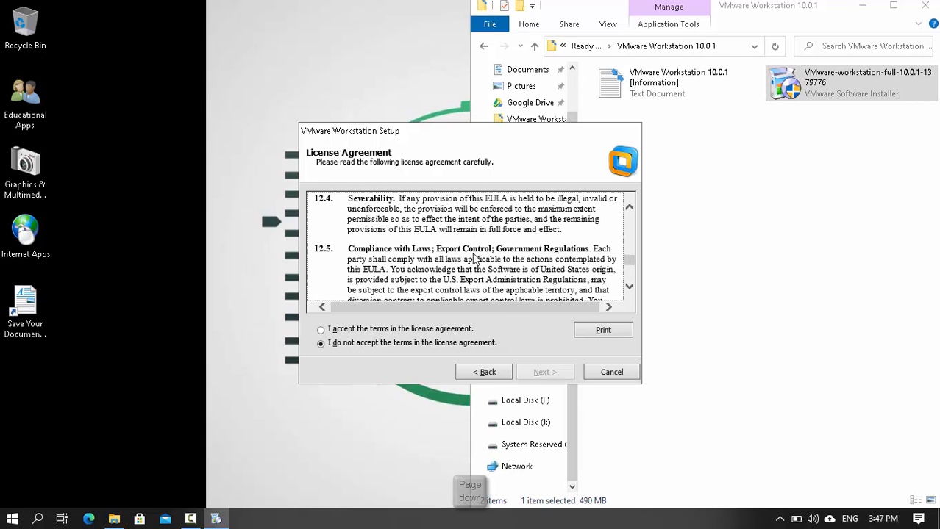
key("Page_Down")
key("Page_Down")
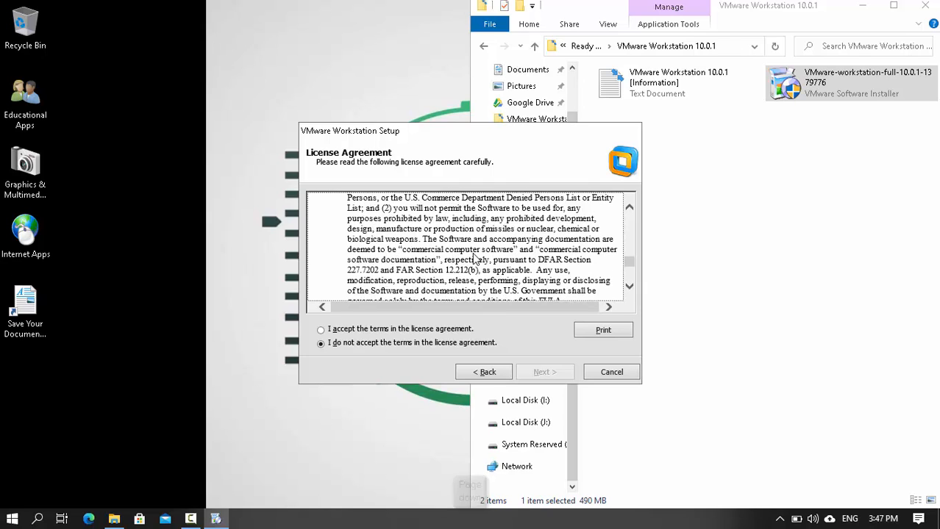
key("Page_Down")
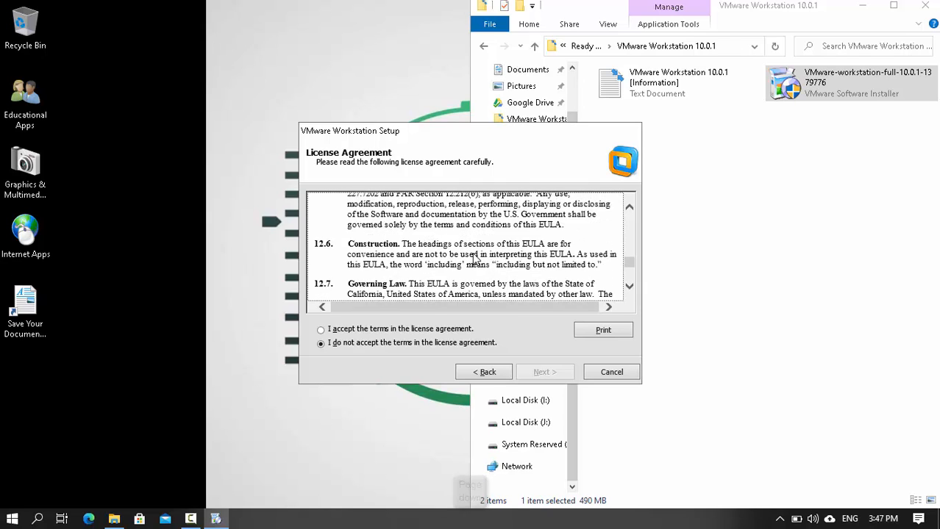
key("Page_Down")
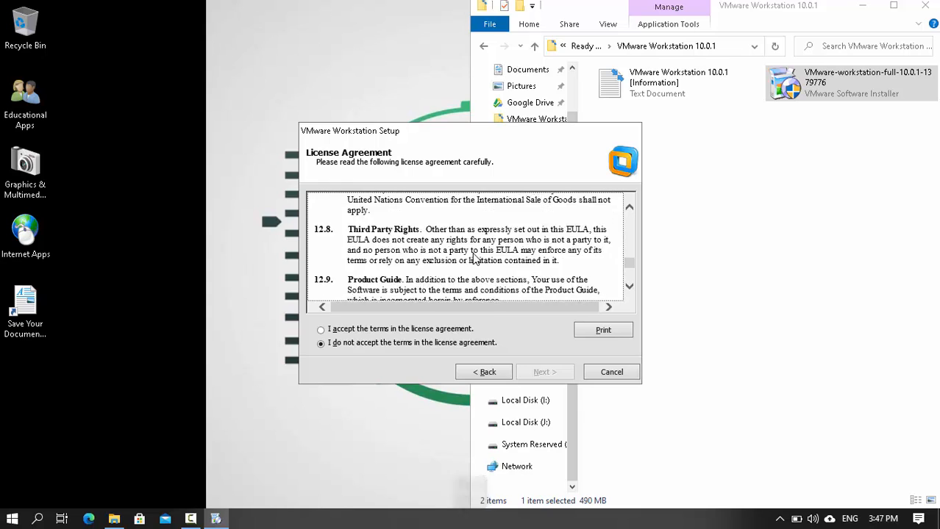
key("Page_Down")
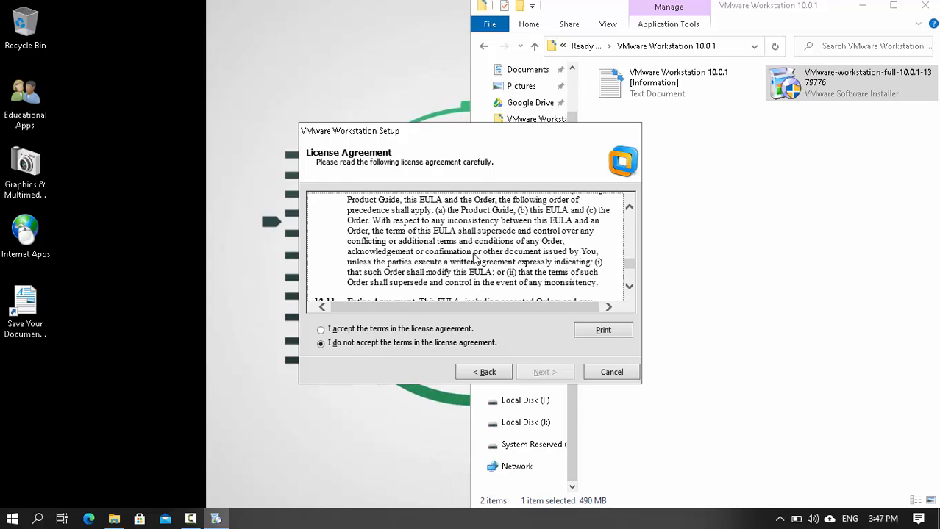
key("Page_Down")
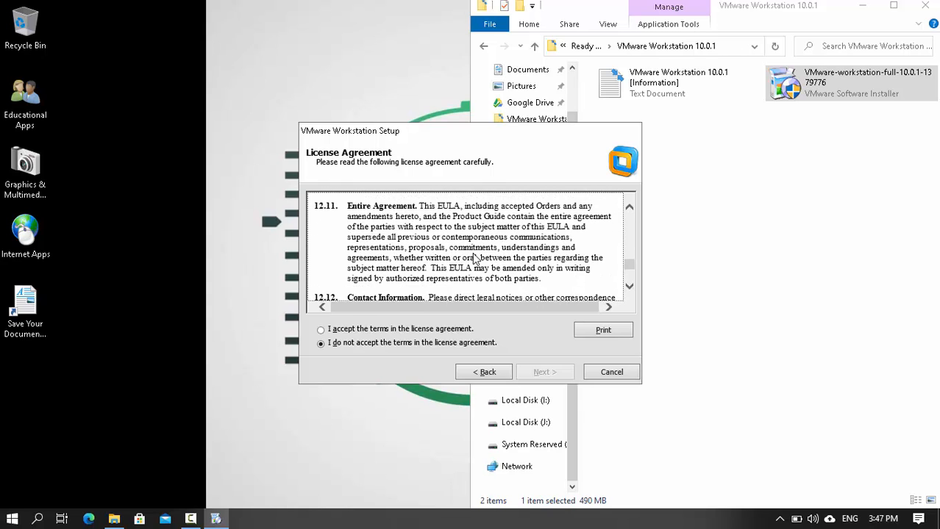
key("Page_Down")
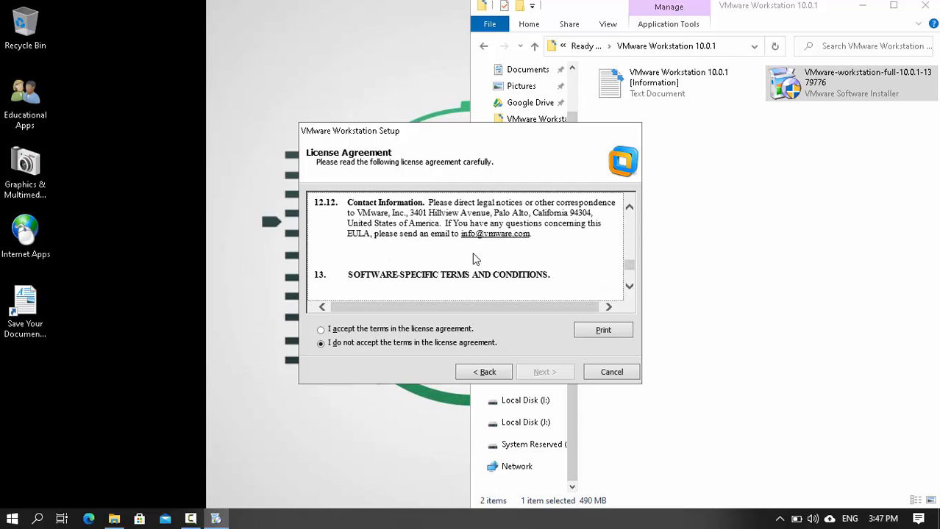
key("Page_Down")
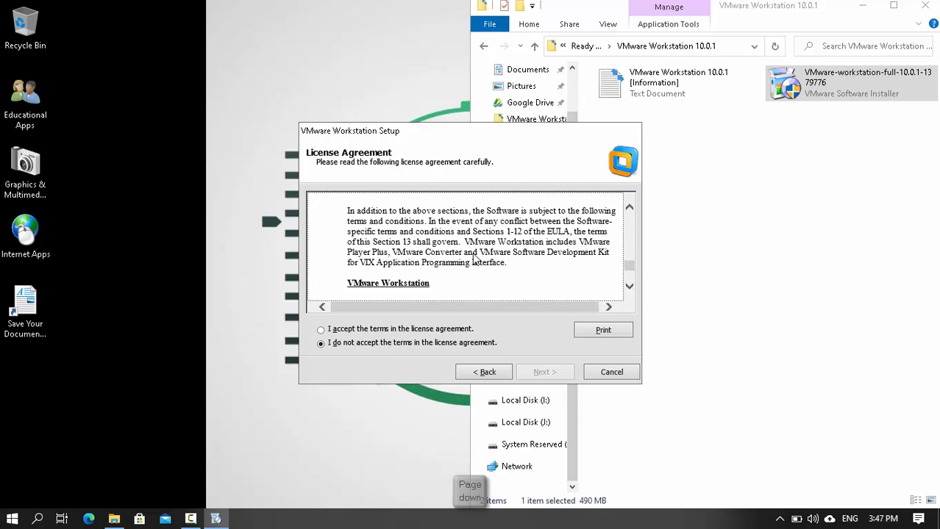
key("Page_Down")
key("Page_Down")
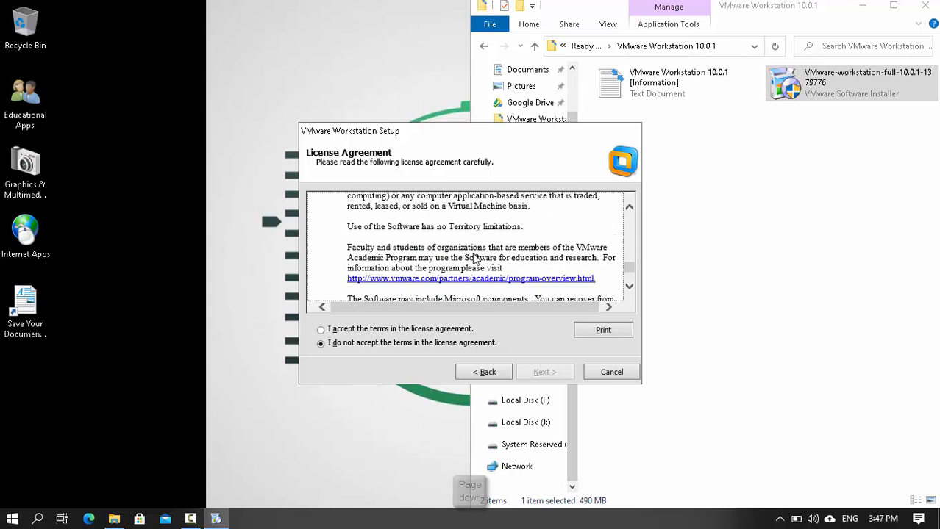
key("Page_Down")
key("Page_Down")
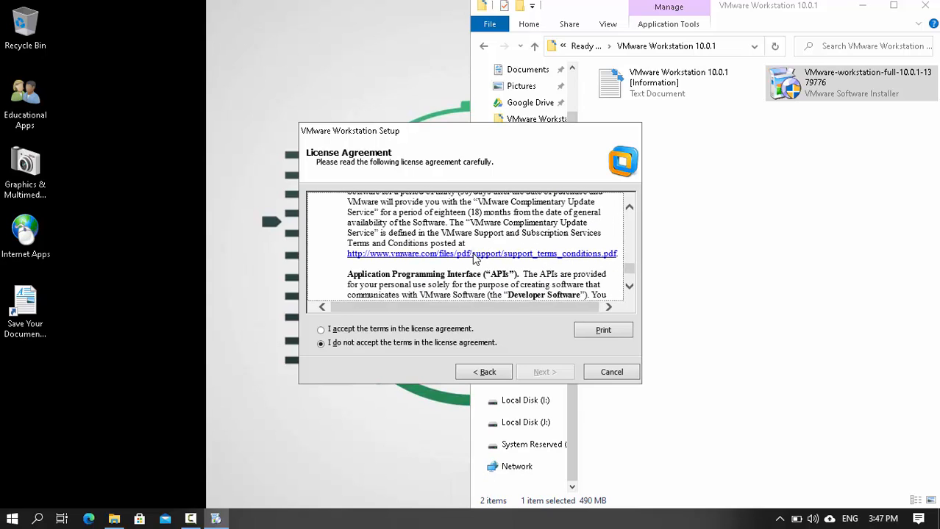
key("Page_Down")
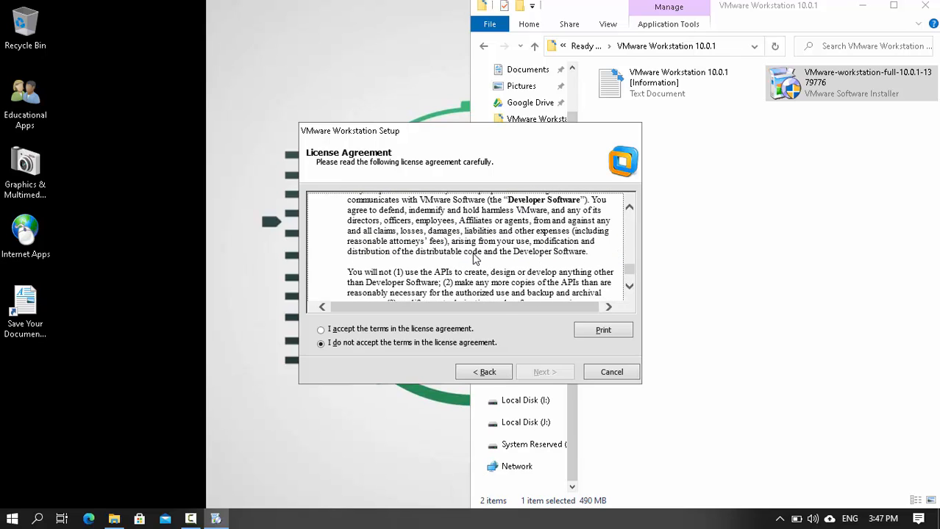
key("Page_Down")
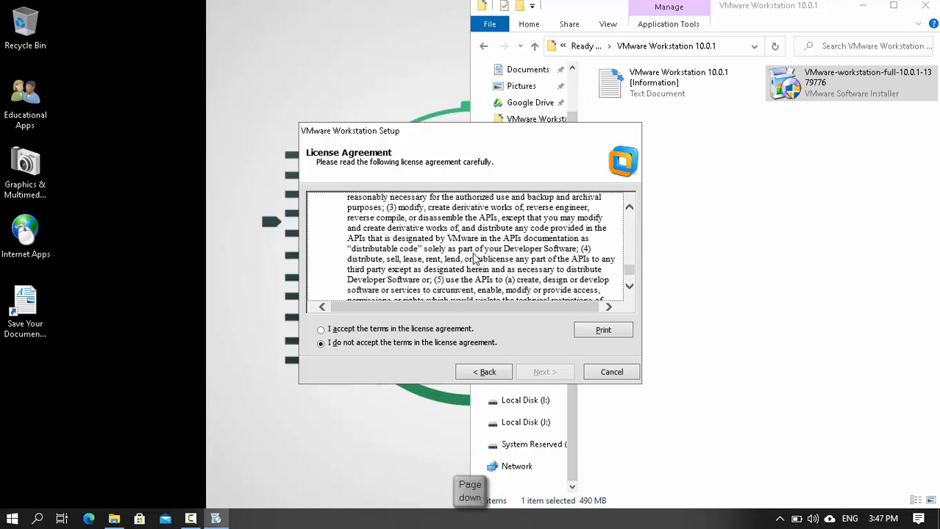
key("Page_Down")
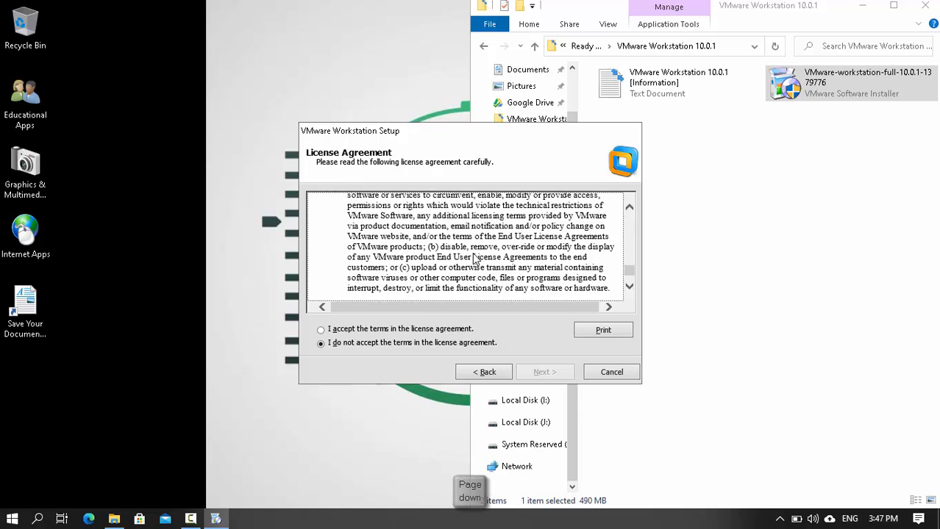
key("Page_Down")
key("Page_Down")
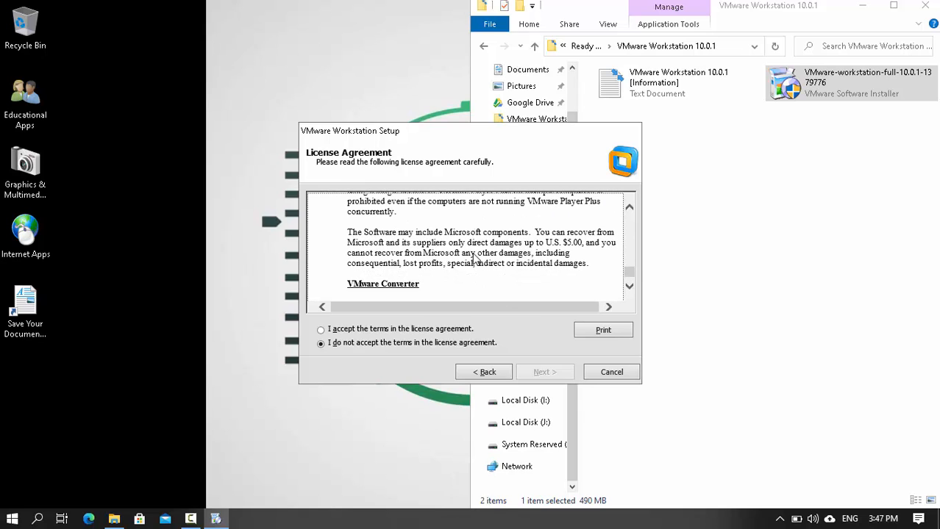
key("Page_Down")
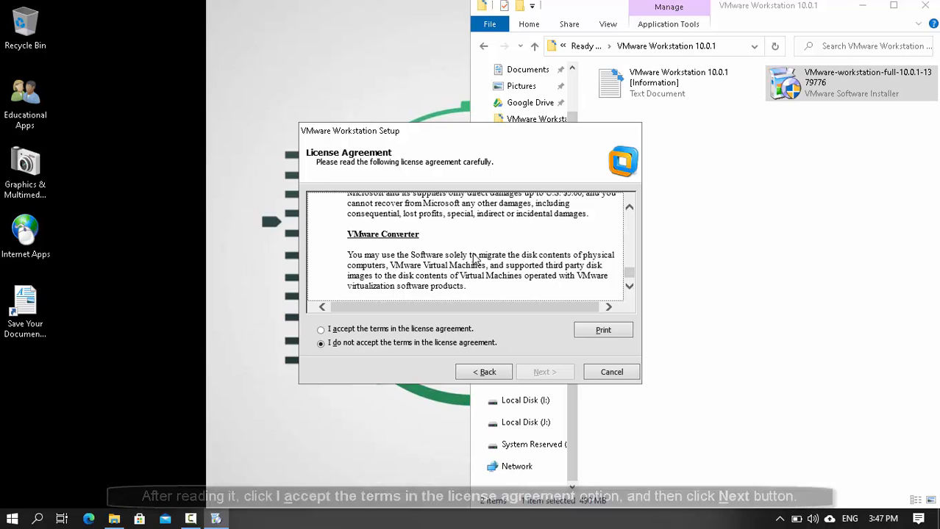
- Accept the license terms, pick the Typical setup, and keep the default destination folder
key("alt+a")
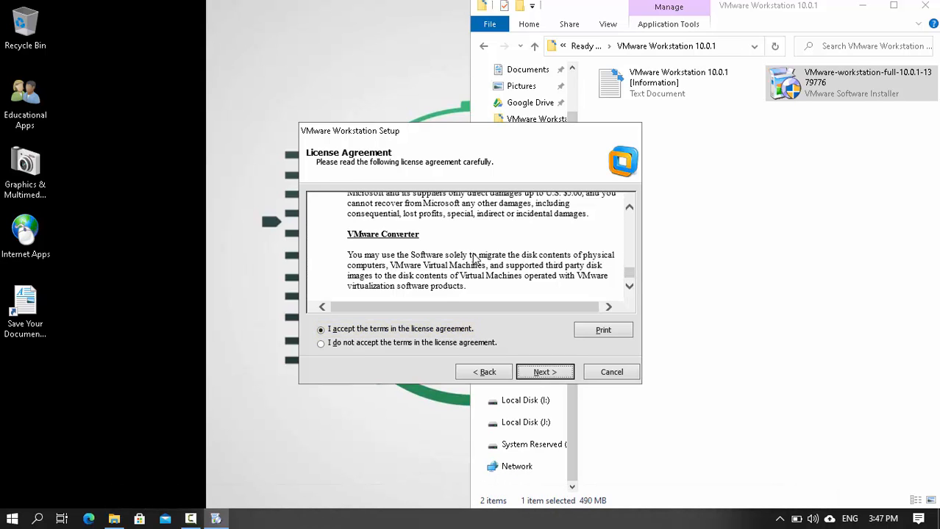
key("alt+n")
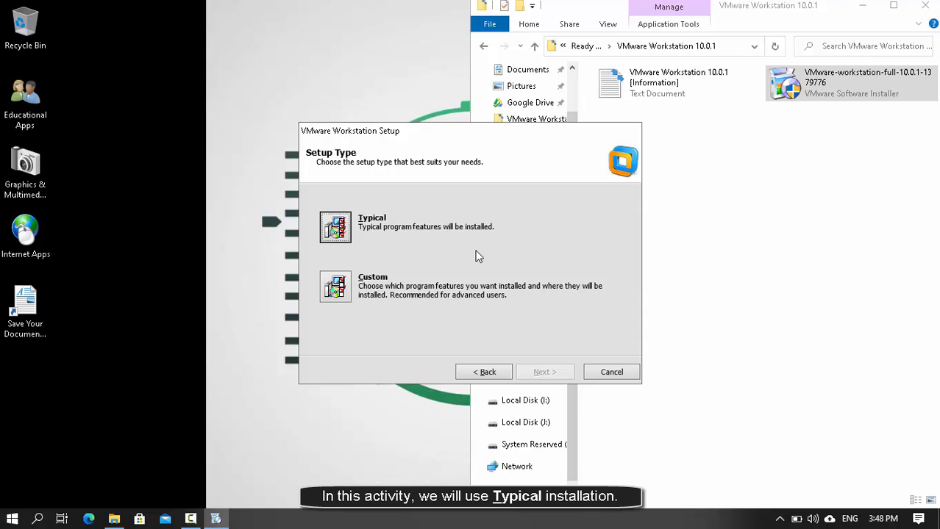
key("alt+t")
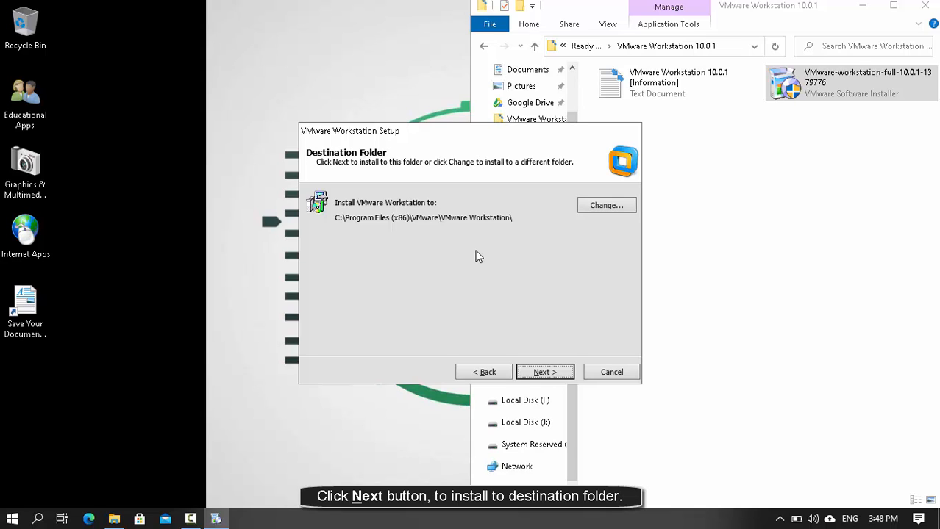
key("alt+n")
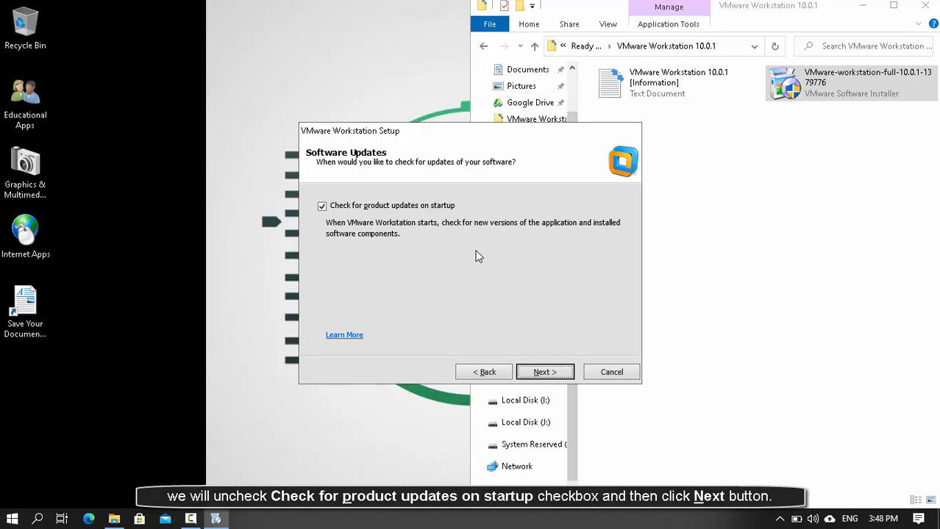
- Uncheck product update checks on startup, keeping default feedback and shortcut settings
key("alt+p")
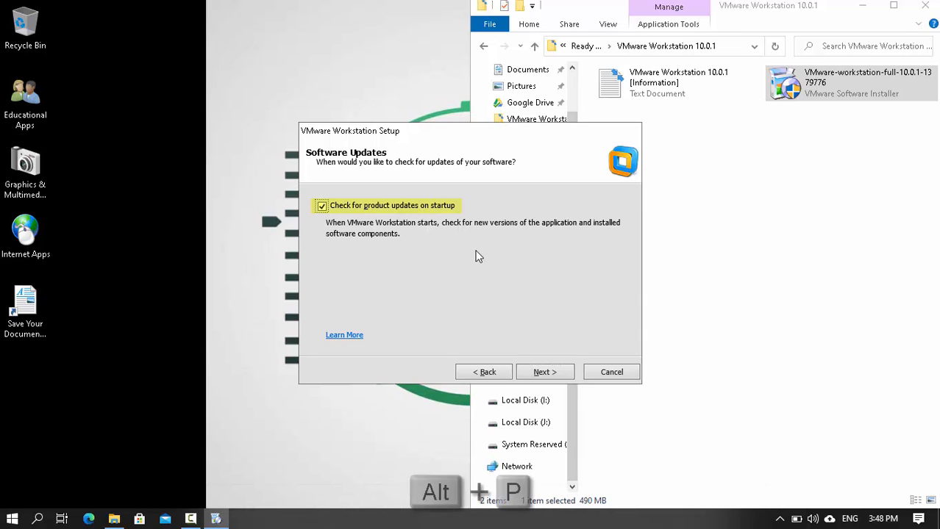
key("alt+p")
key("alt+n")
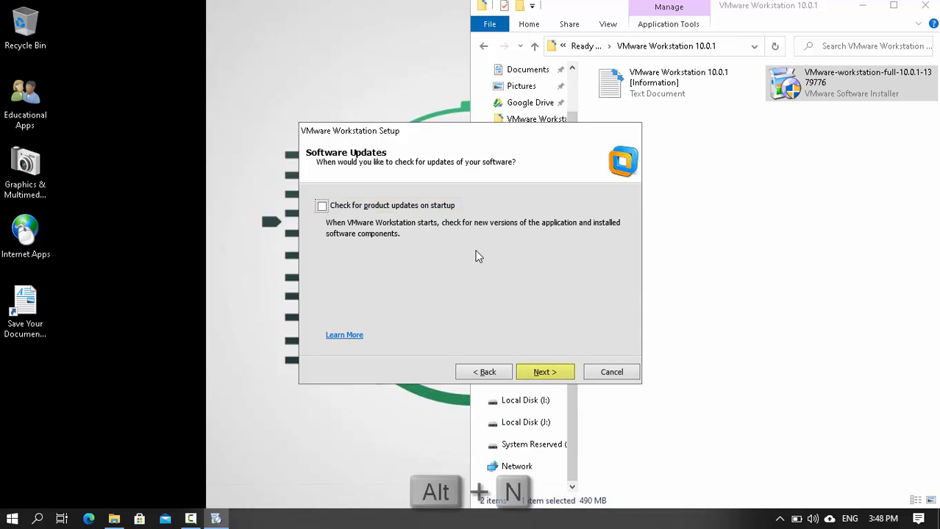
key("alt+n")
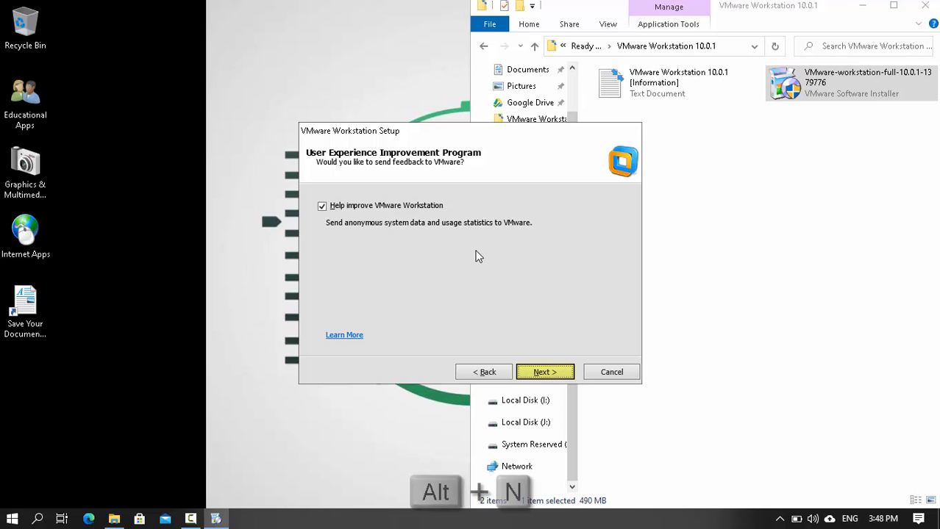
key("alt+n")
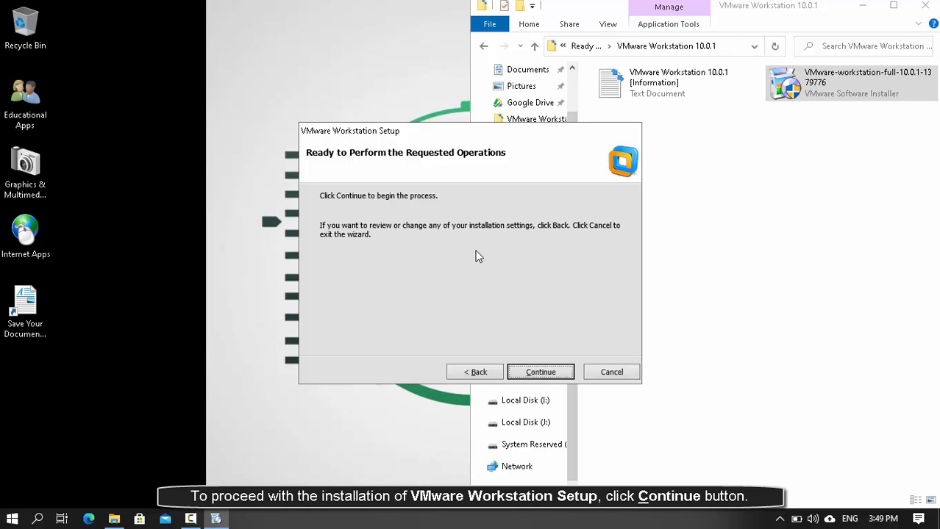
- Start the VMware Workstation installation and let it run to the Enter License Key page
key("alt+c")
key("Return")
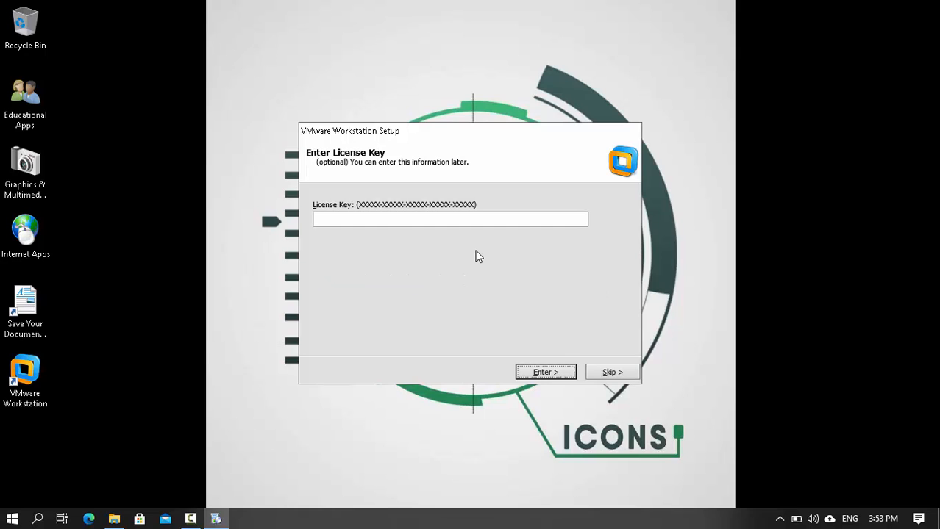
- Paste the product license key into the License Key field
key("ctrl+v")
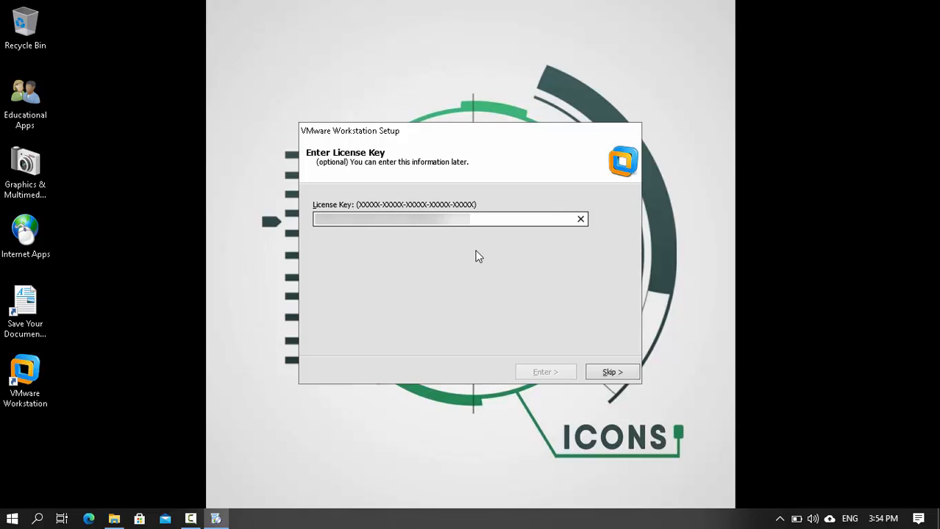
type("X")
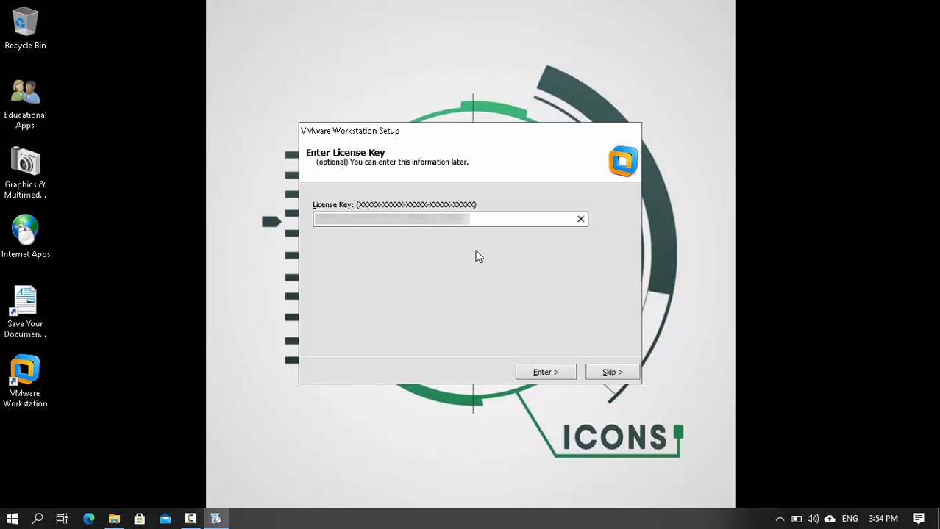
- Submit the license key and finish the setup wizard
key("alt+e")
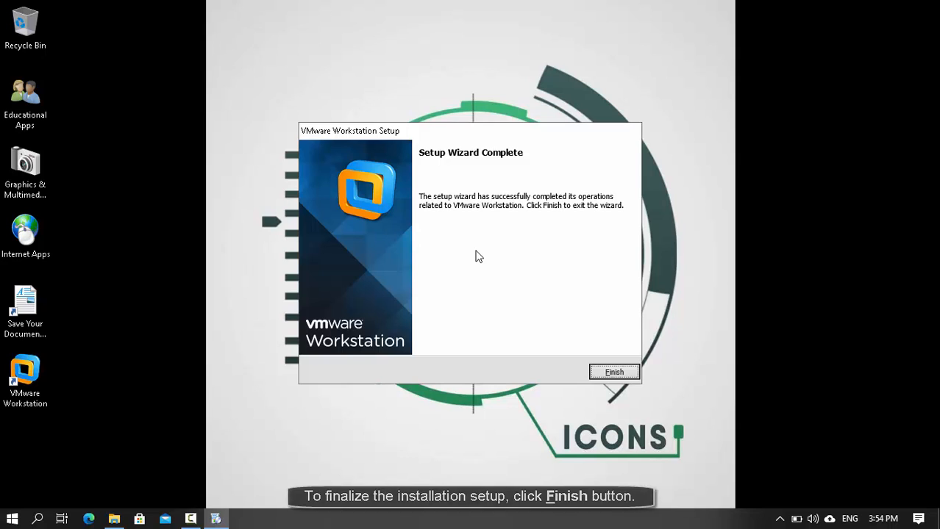
key("alt+f")
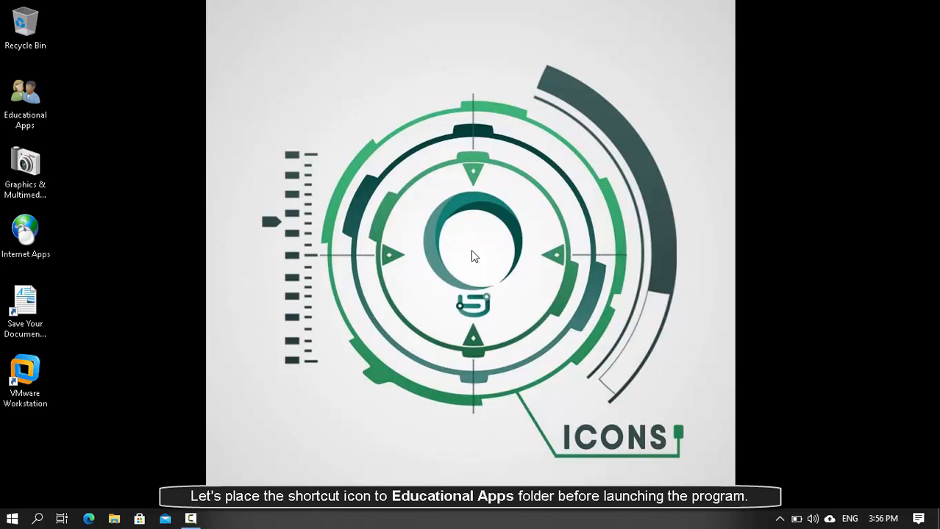
- Move the VMware Workstation desktop shortcut into Educational Apps and launch it from there
key("super+d")
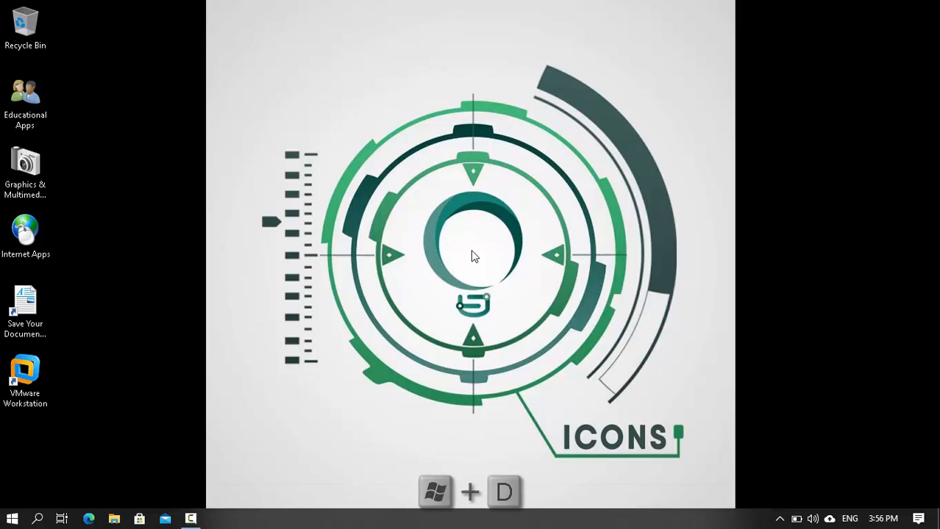
key("End")
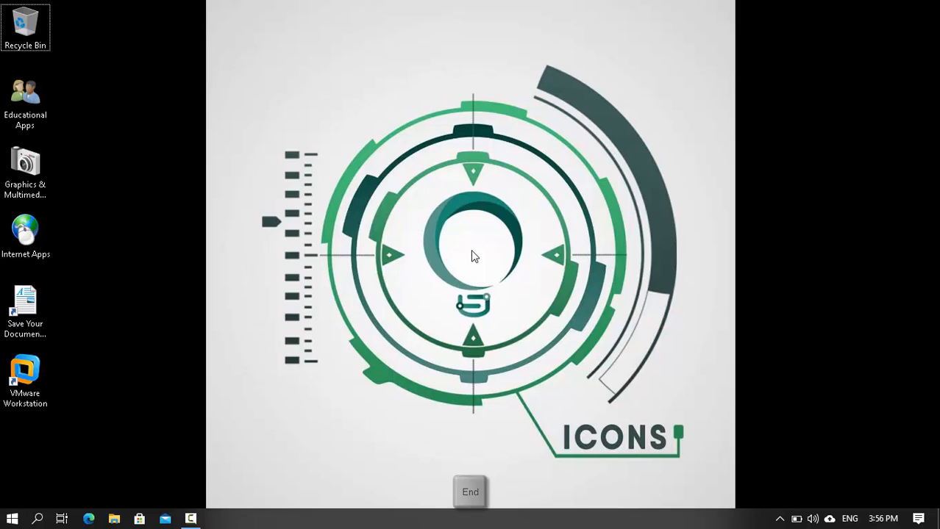
key("ctrl+x")
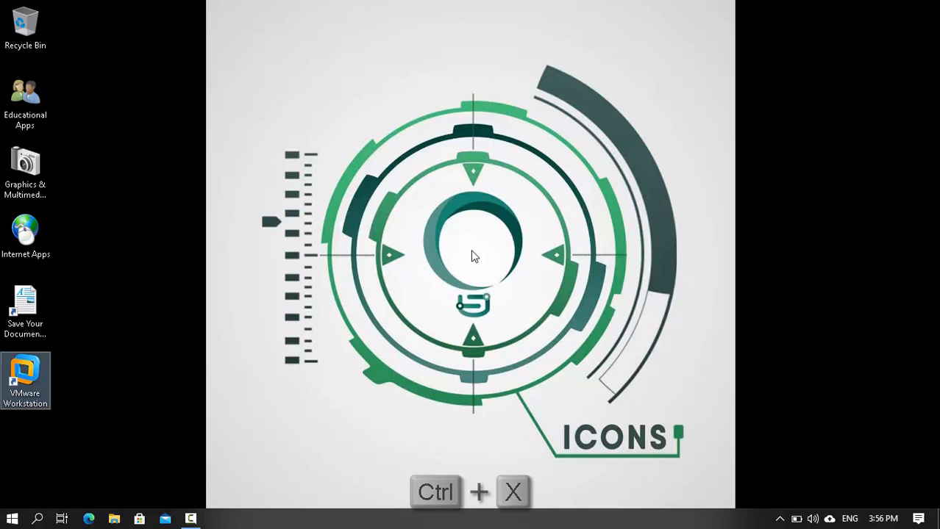
key("e")
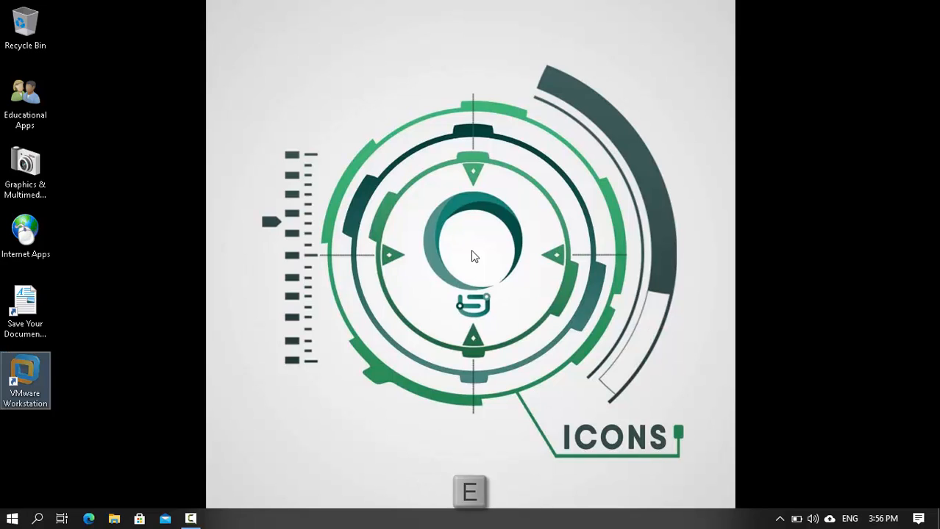
key("Return")
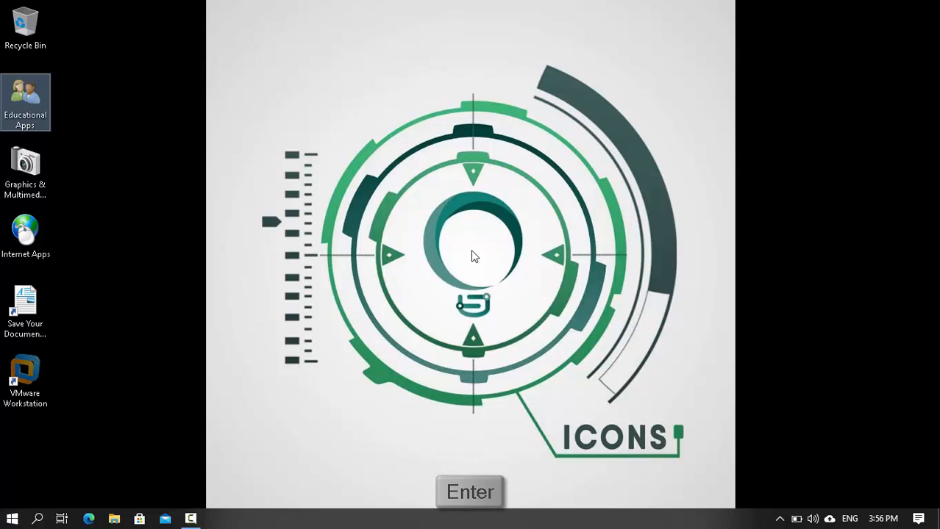
key("ctrl+v")
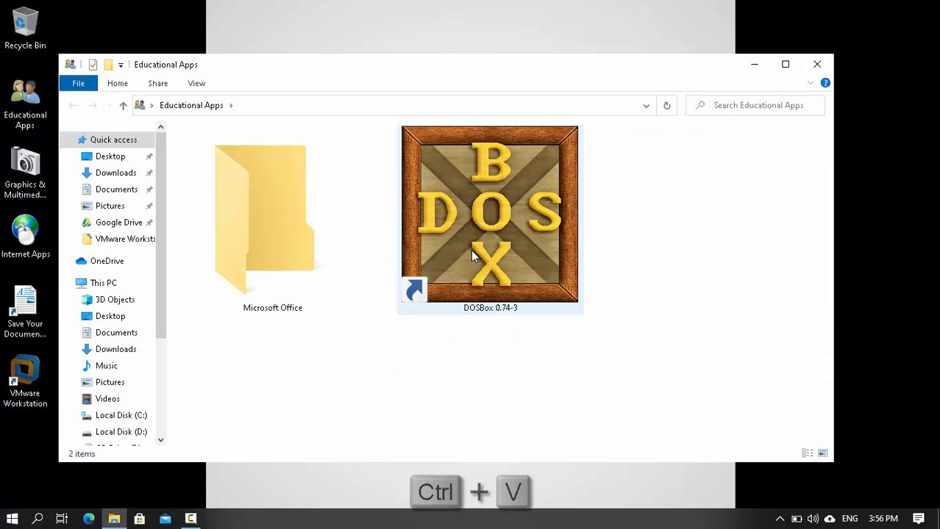
key("Return")
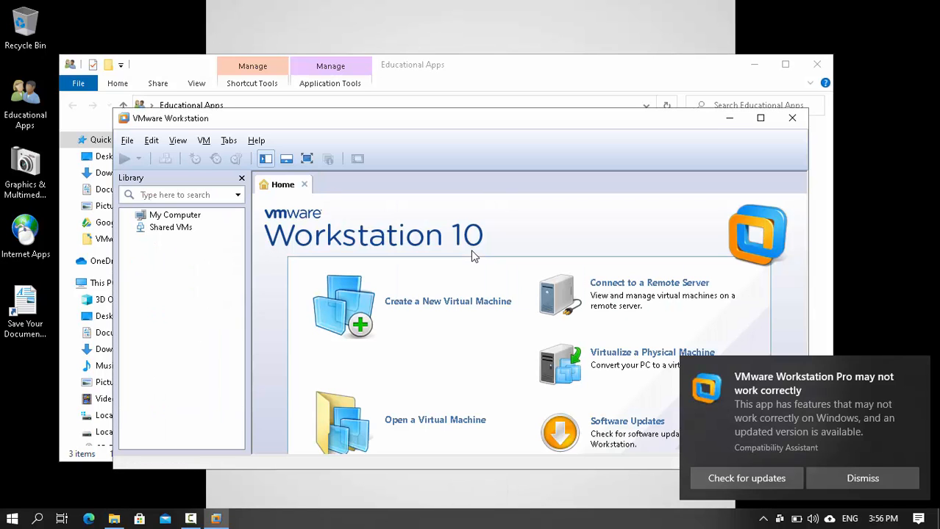
- Maximize VMware Workstation and launch Create a New Virtual Machine
key("super+Up")
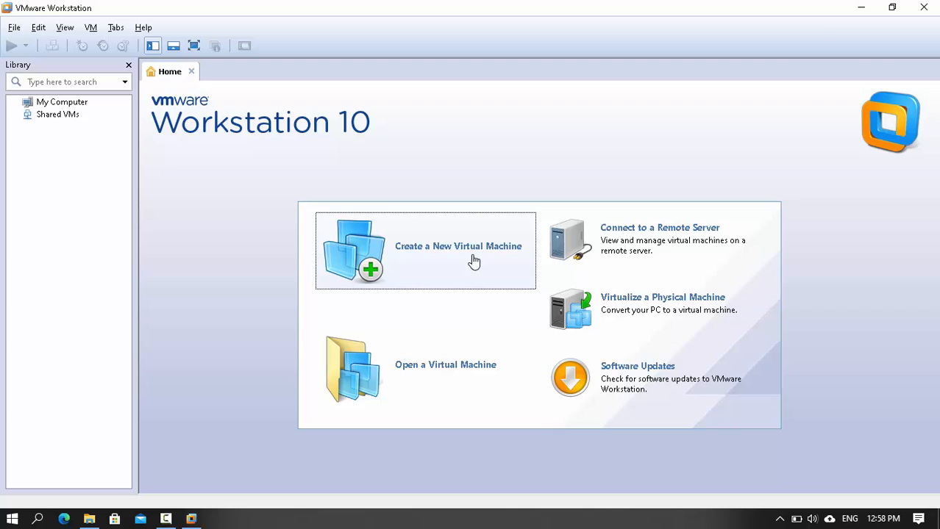
key("Return")
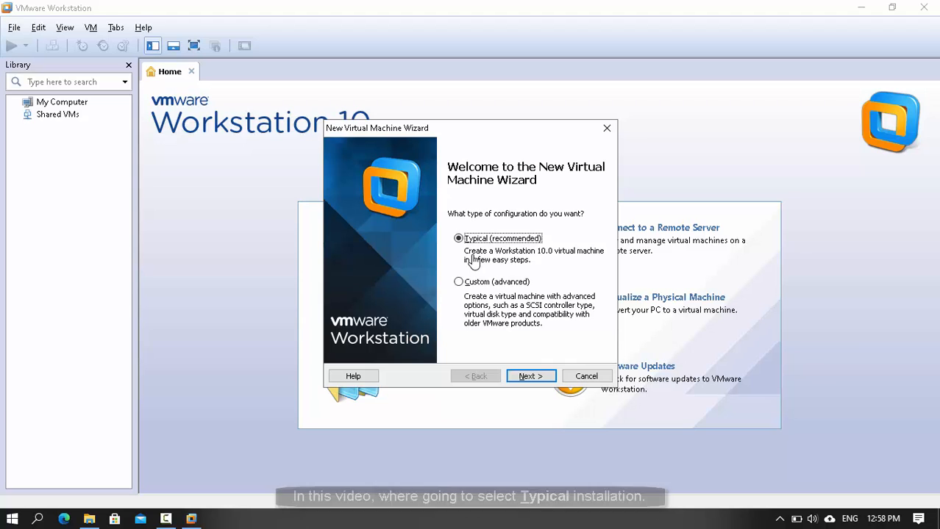
- Use Typical configuration with the CentOS image, entering the Linux full name, user name and password
key("alt+n")
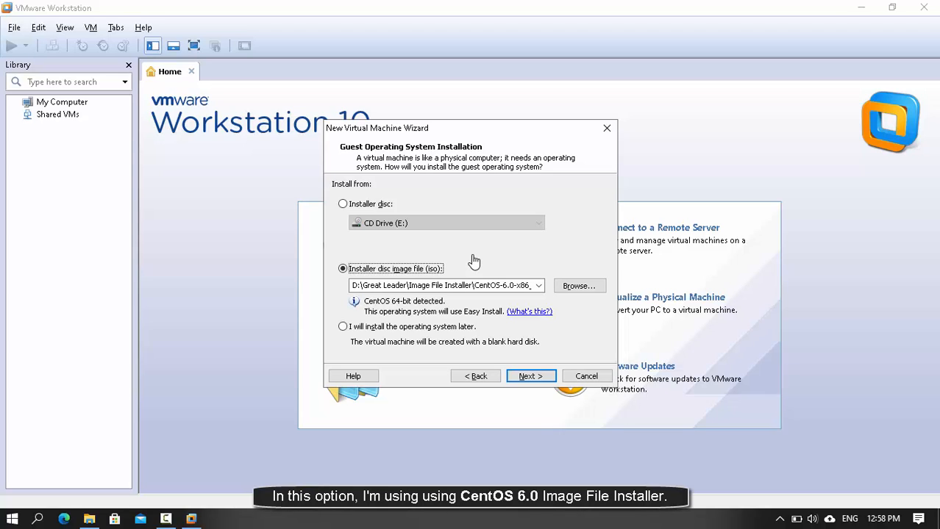
key("alt+n")
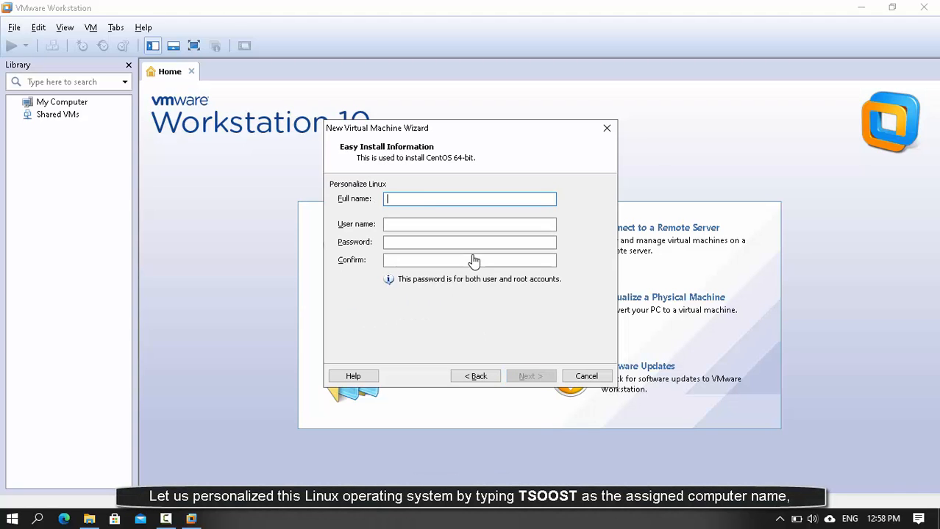
type("TSOOST")
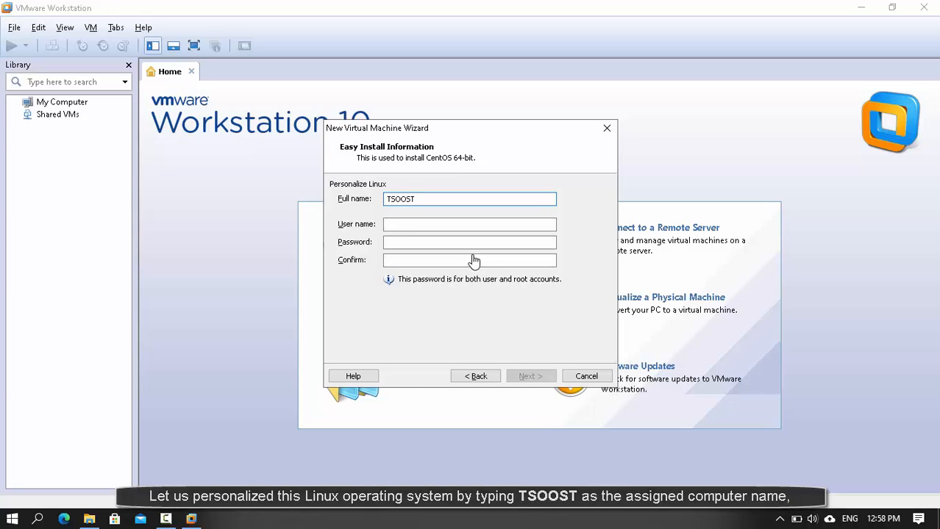
key("Tab")
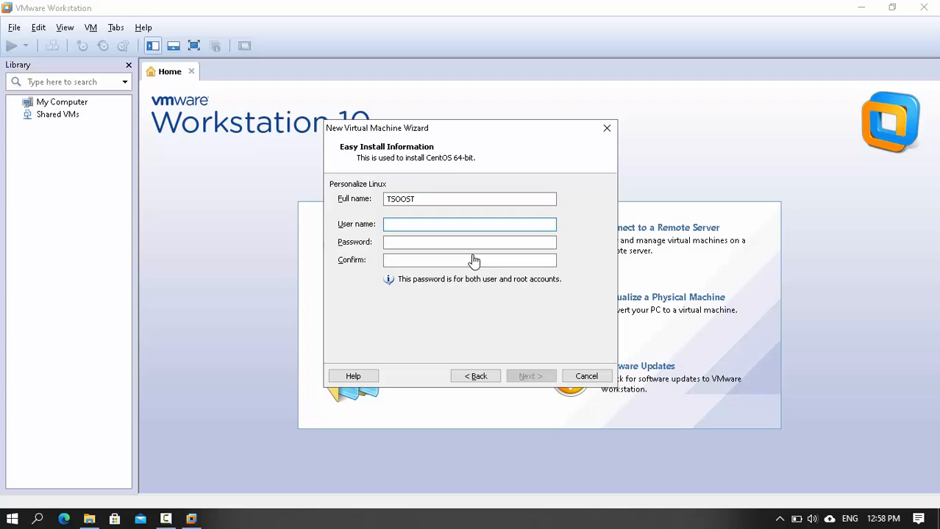
type("grrdiaz")
key("Tab")
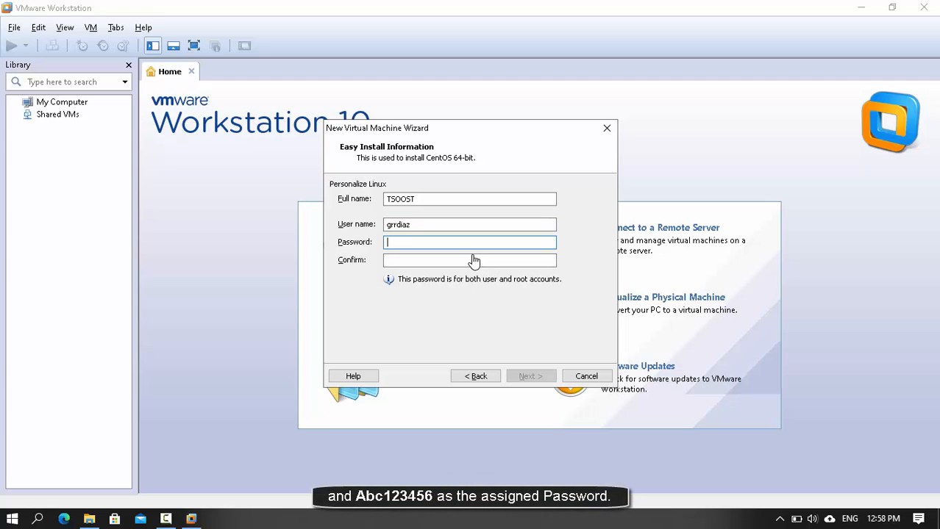
type("Abc123456")
key("Tab")
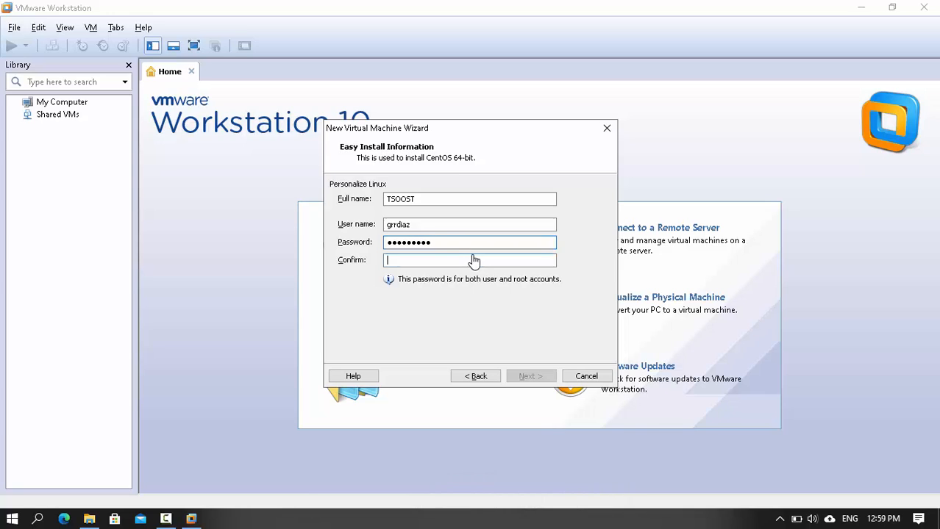
type("Abc123456")
key("alt+n")
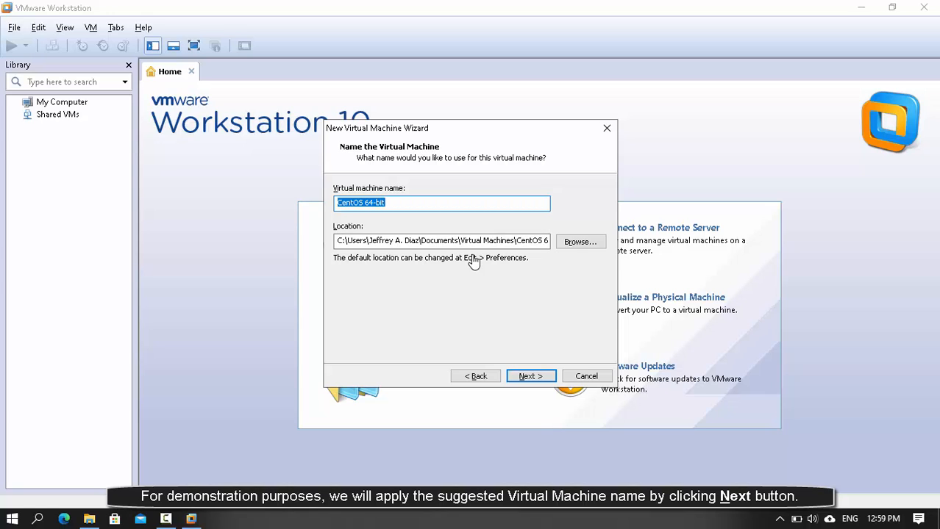
- Keep the CentOS 64-bit name and 20 GB disk, then open Customize Hardware
key("alt+n")
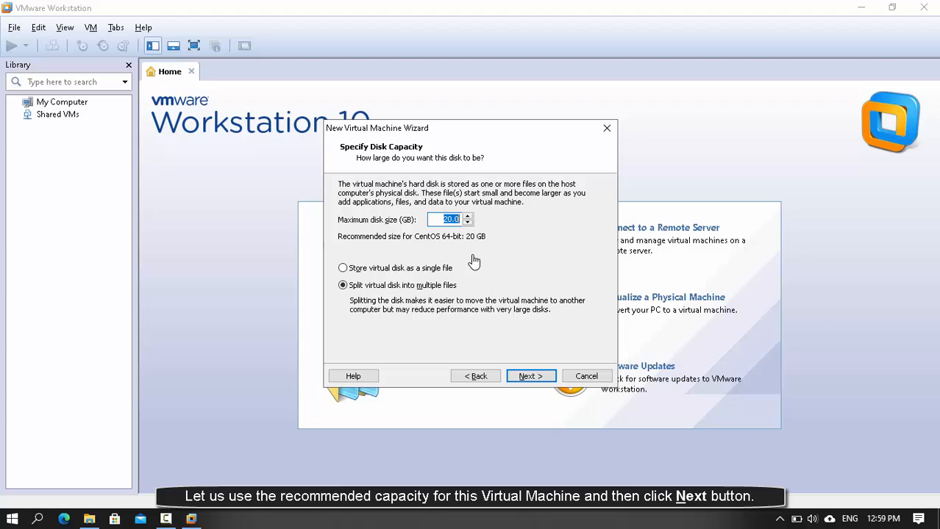
key("alt+n")
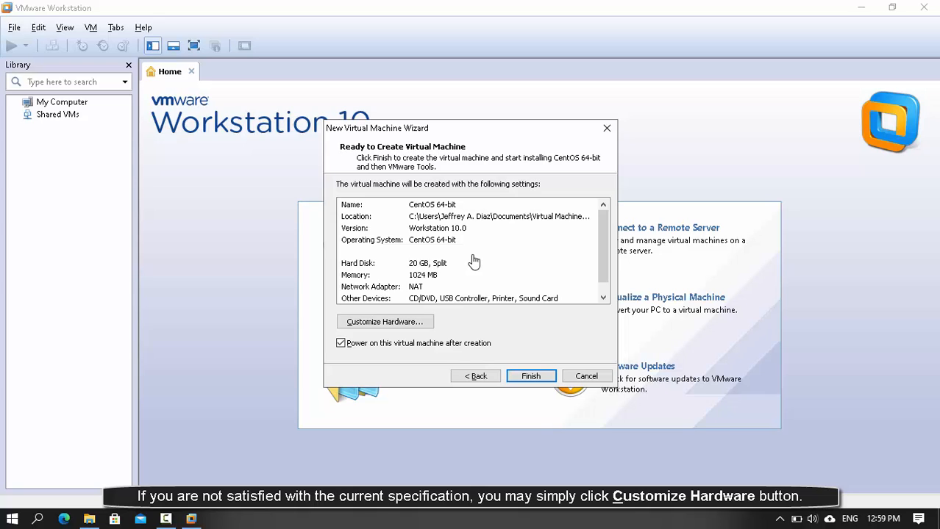
key("alt+c")
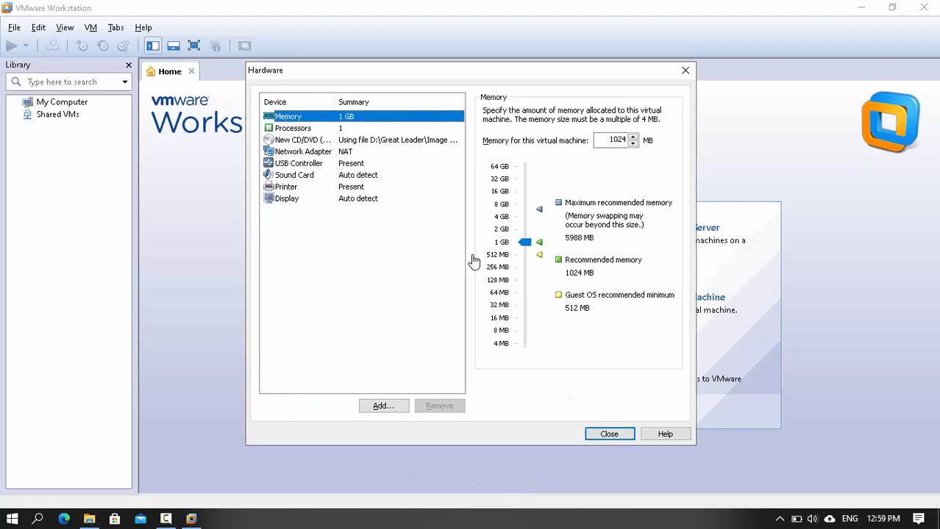
- Change the new CentOS 64-bit machine's memory from 1024 to 4096 MB and finish the wizard
key("alt+m")
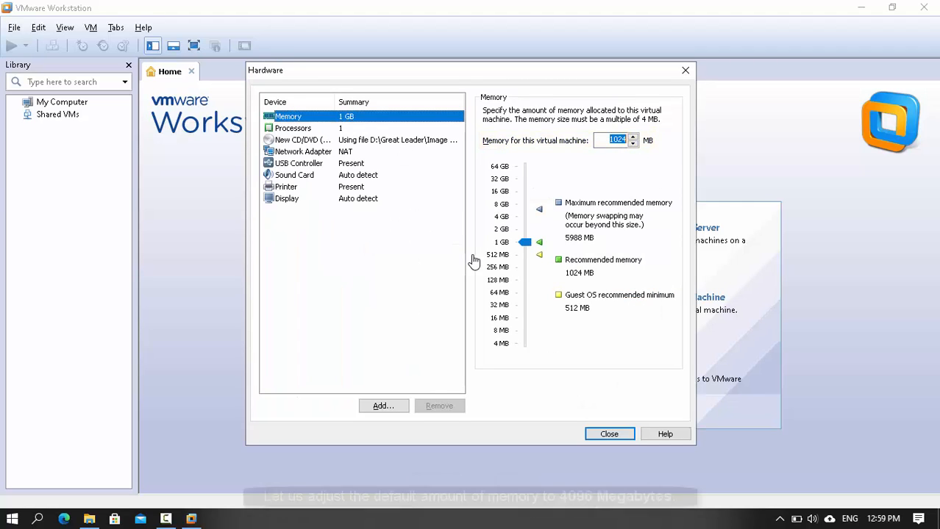
key("End")
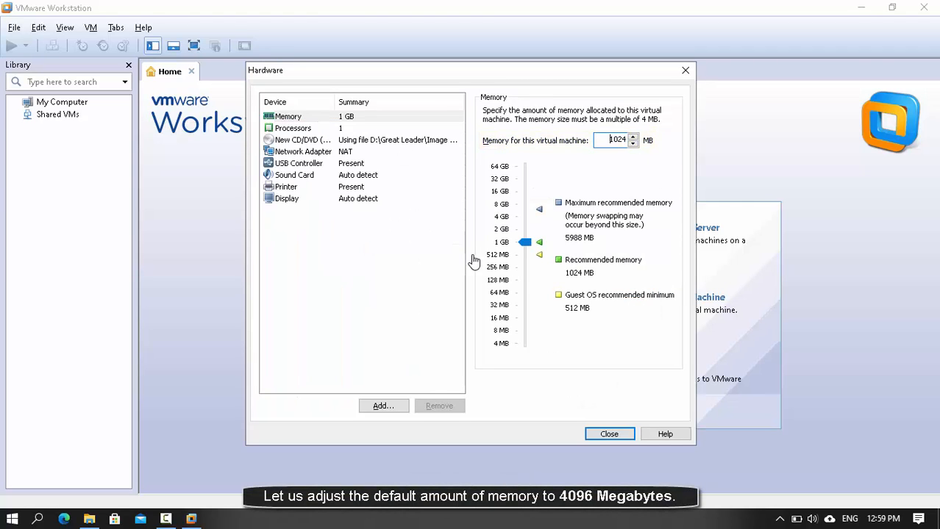
key("Delete")
type("4")
key("Right")
key("shift+End")
type("96")
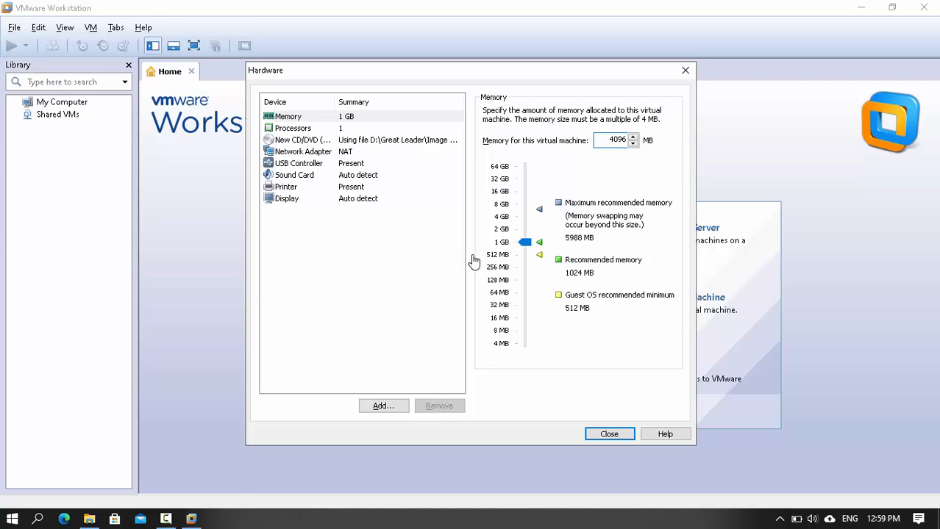
key("Return")
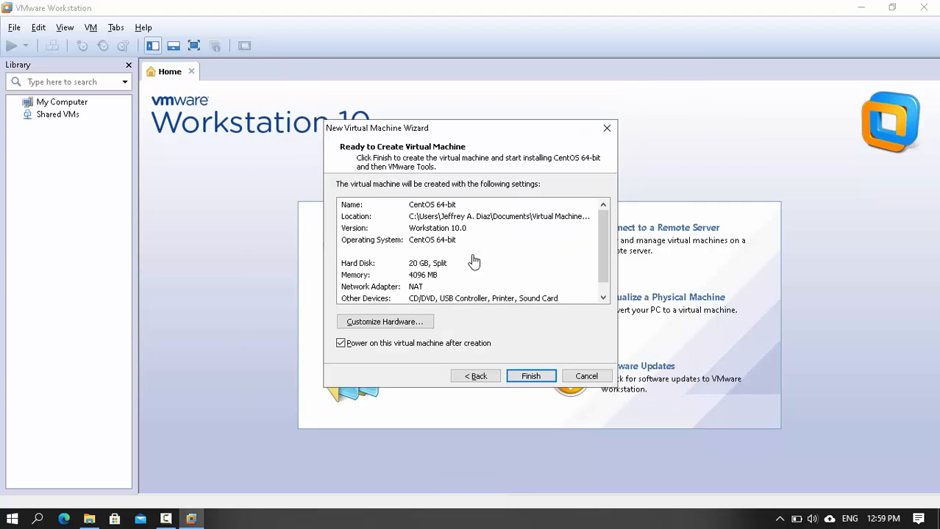
key("Return")
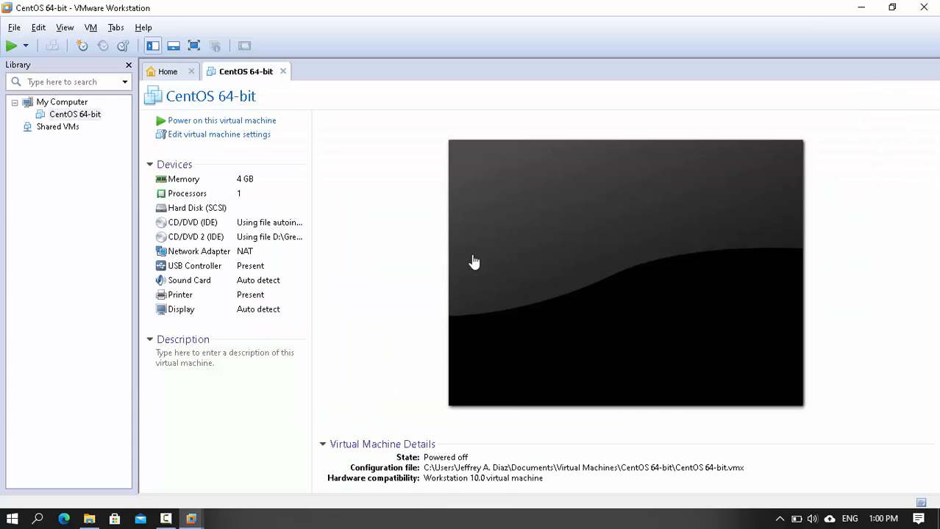
- Power on the CentOS 64-bit VM, continue past the devices notice, and switch the console to full screen
left_click(474, 262)
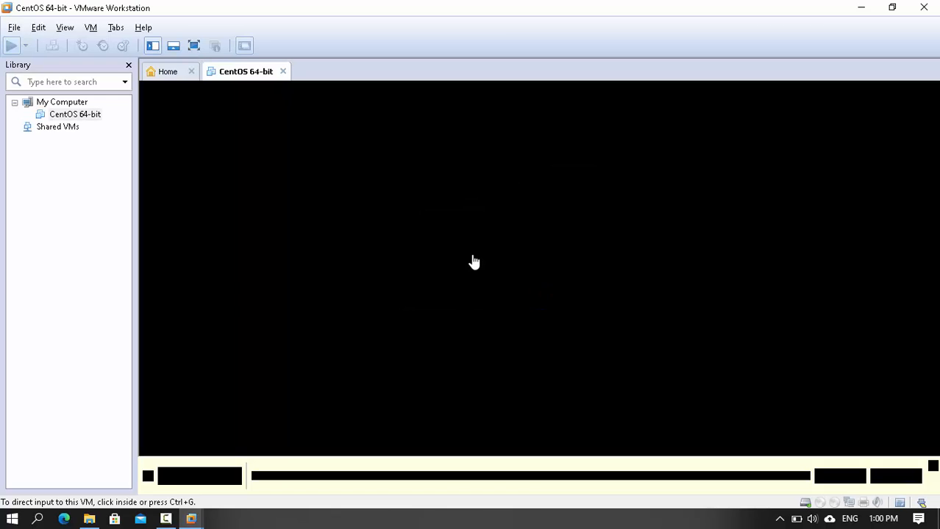
key("Return")
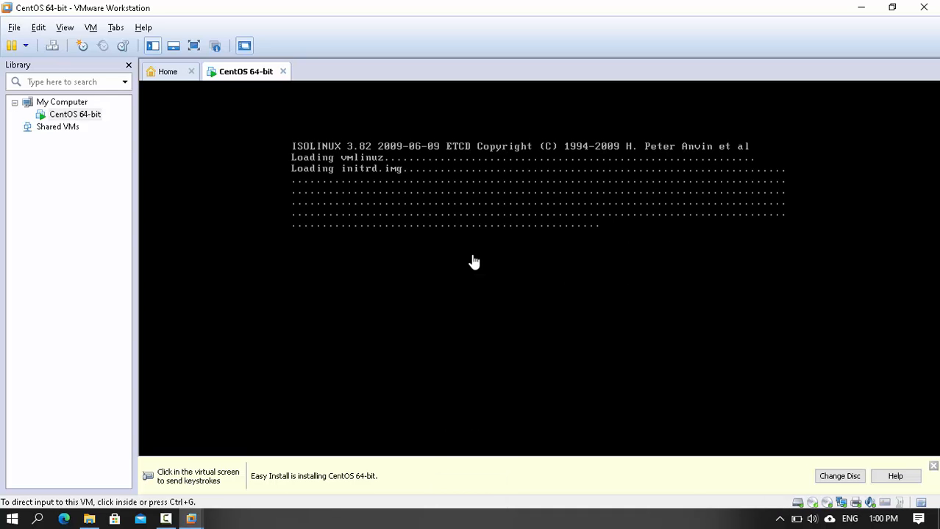
left_click(473, 263)
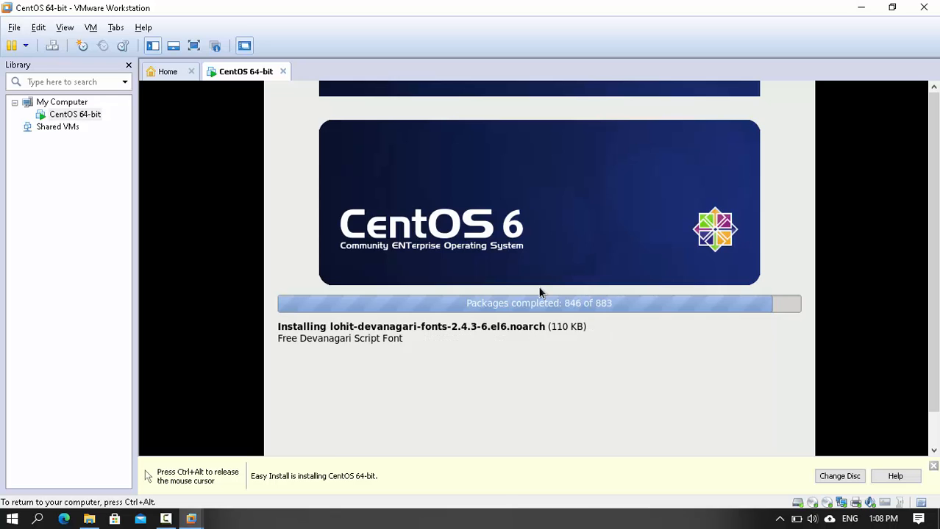
key("ctrl+alt+Return")
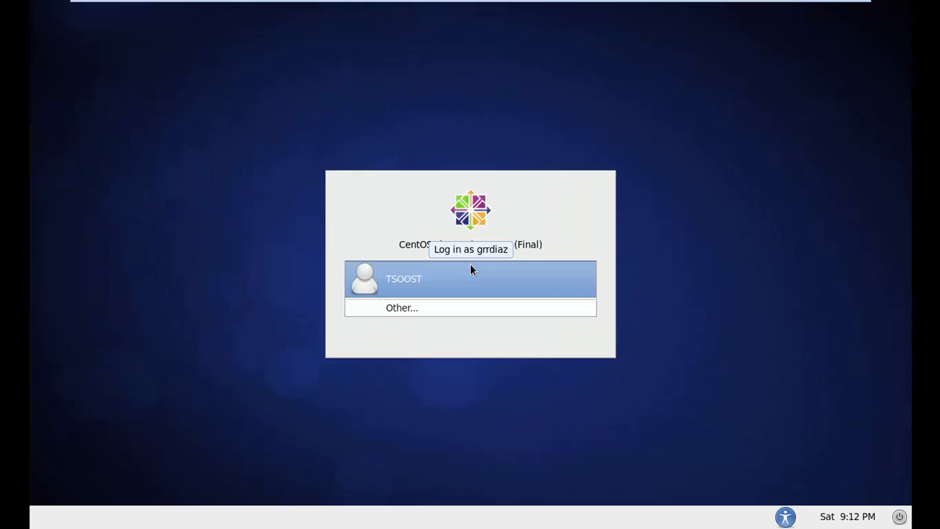
- Log in to CentOS with the listed user account and its password
key("Return")
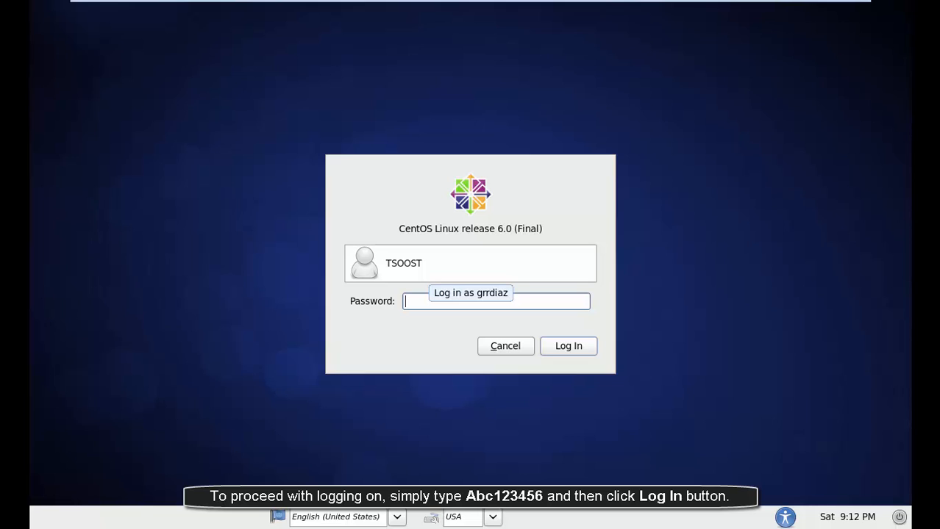
type("Abc")
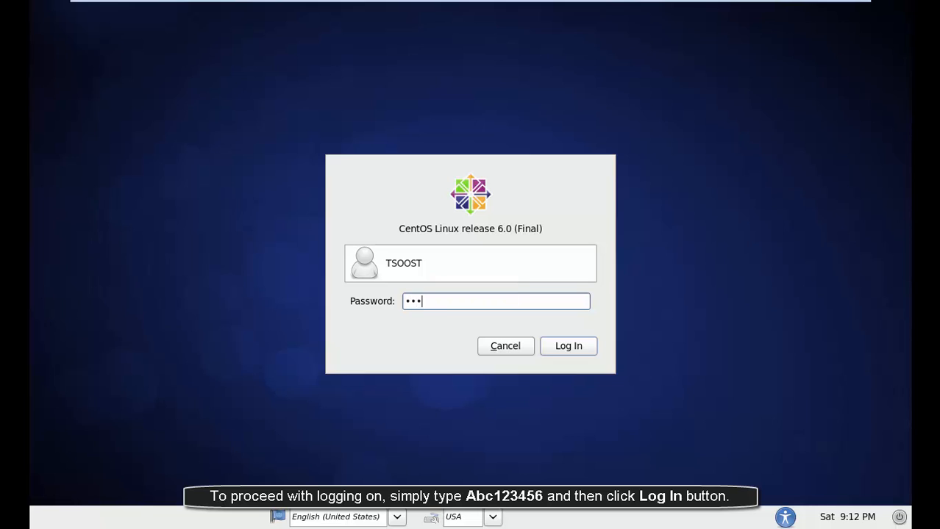
type("123456")
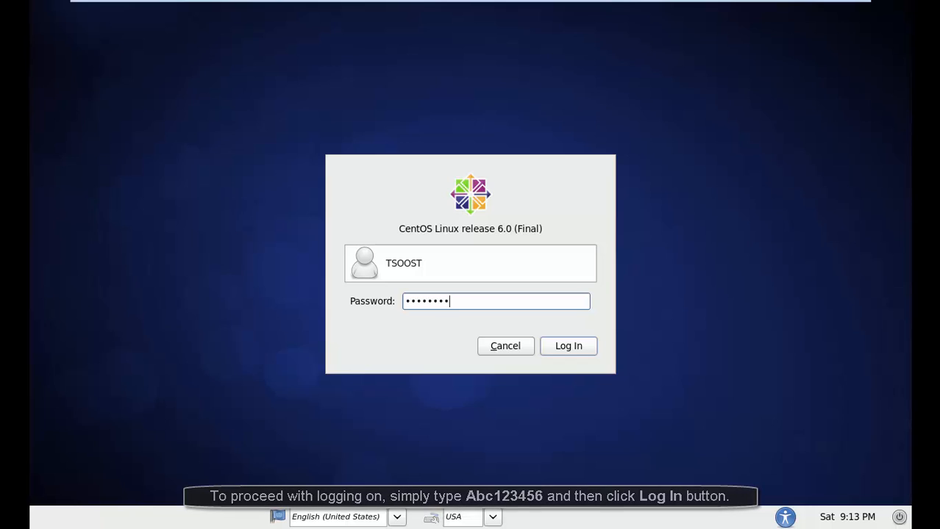
key("Return")
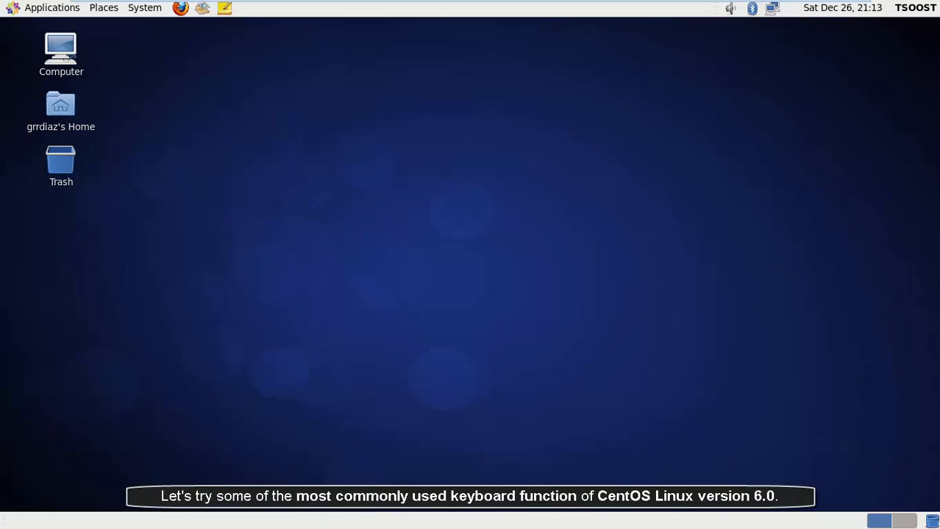
key("alt+F1")
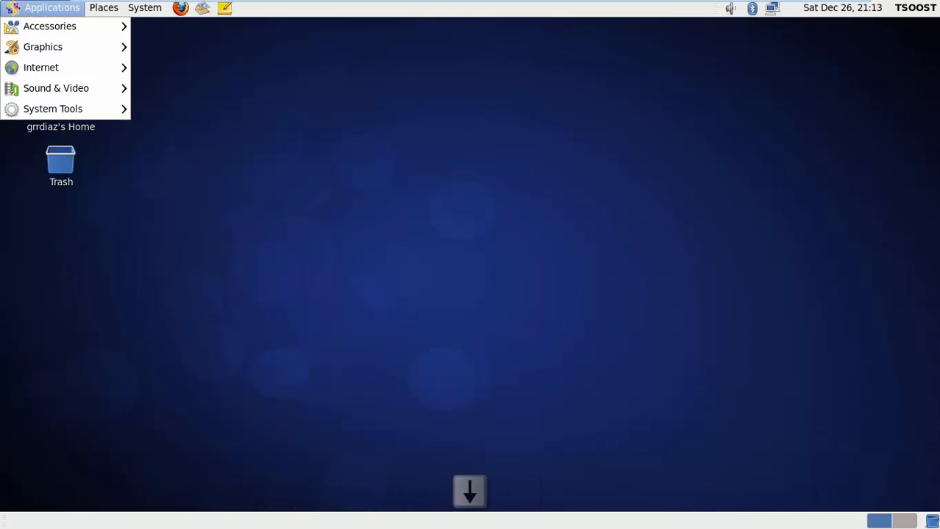
key("Down")
key("Left")
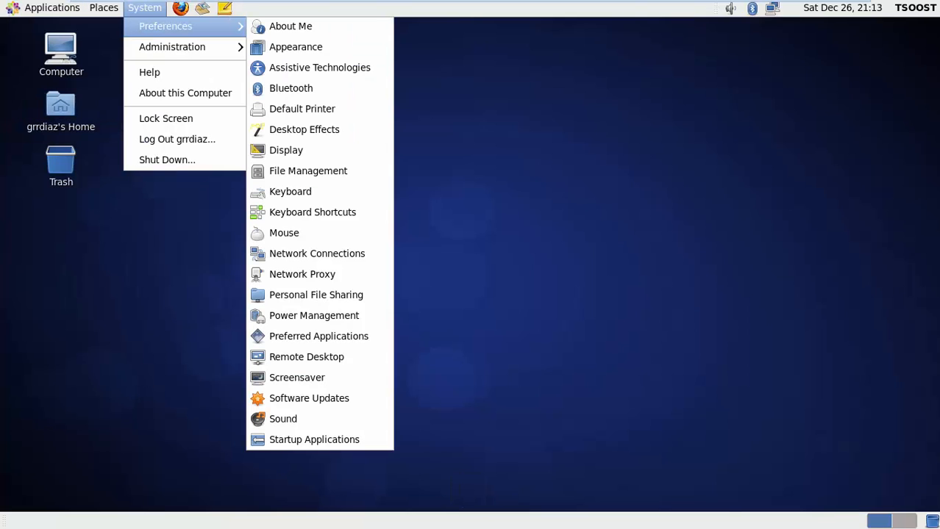
key("Right")
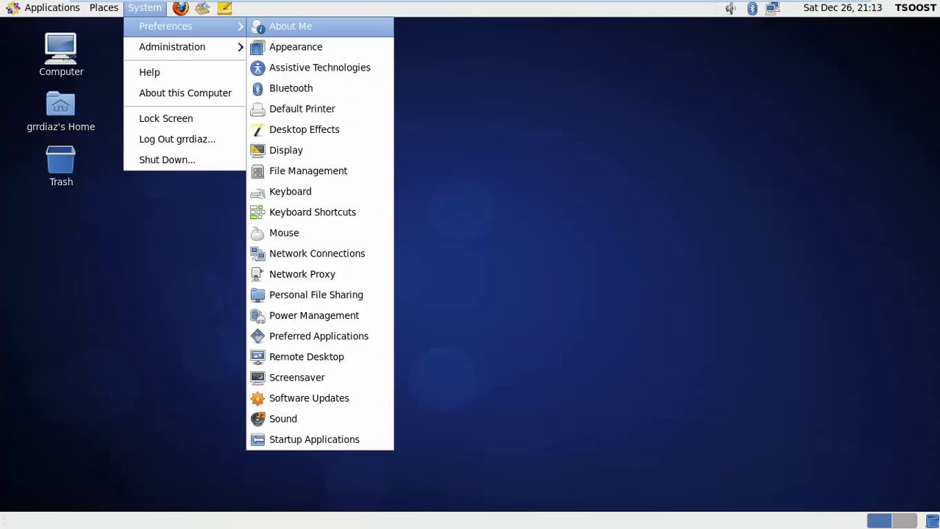
key("Right")
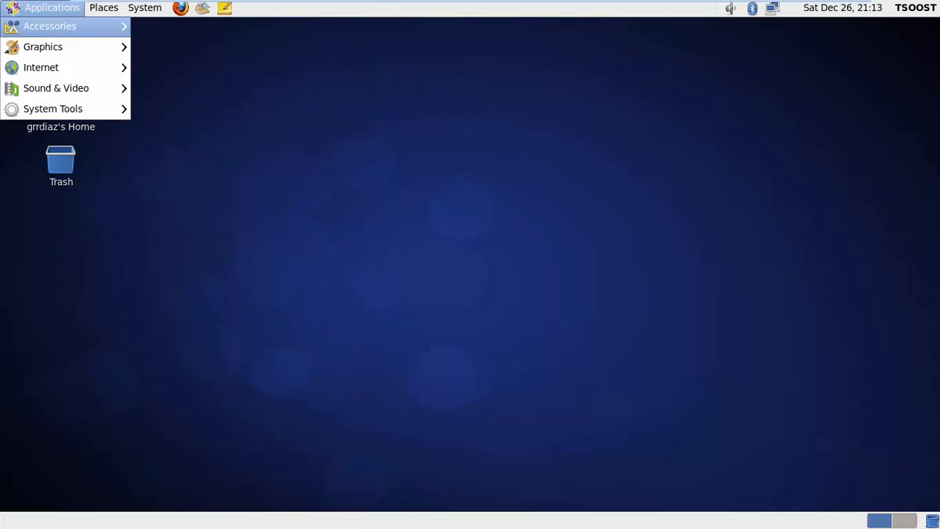
key("Down")
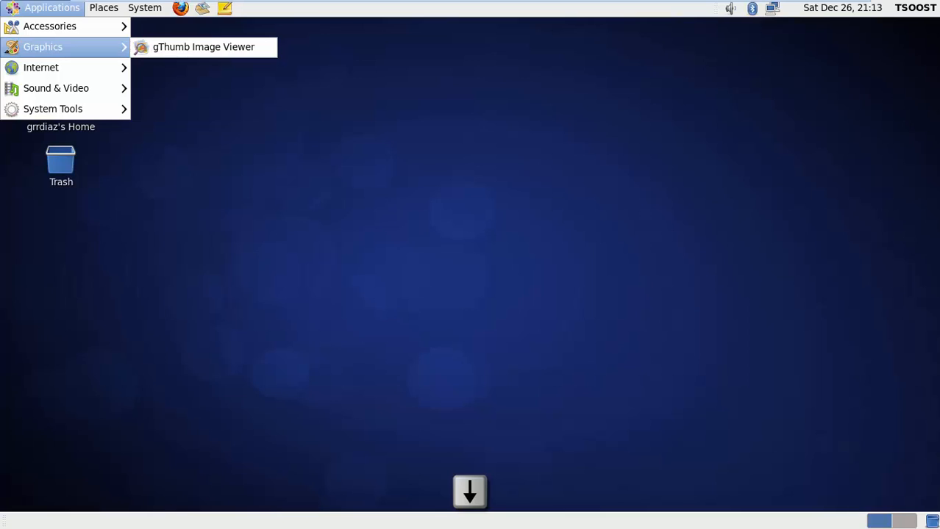
key("Down")
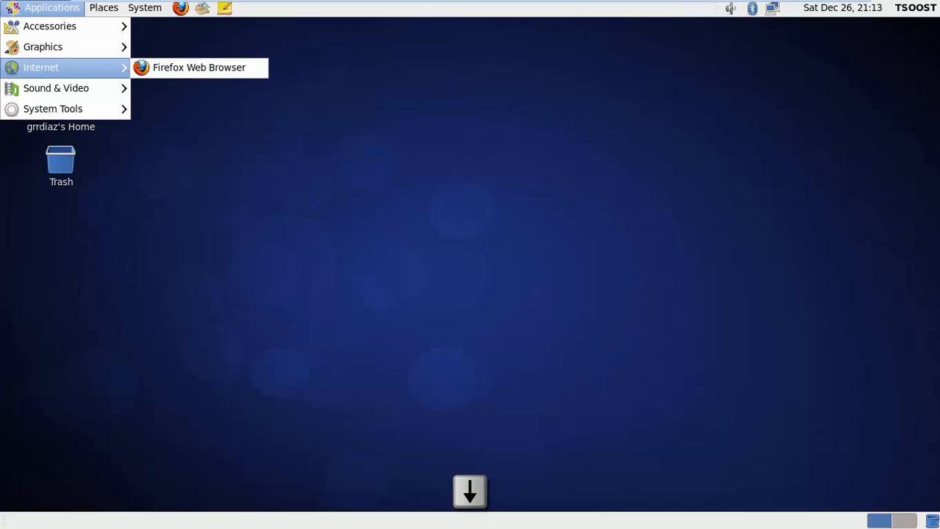
key("Down")
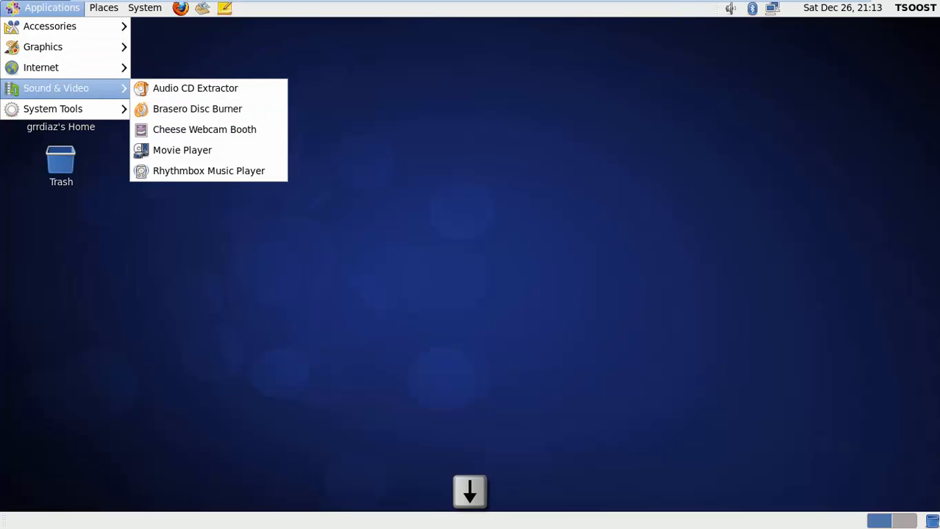
key("Down")
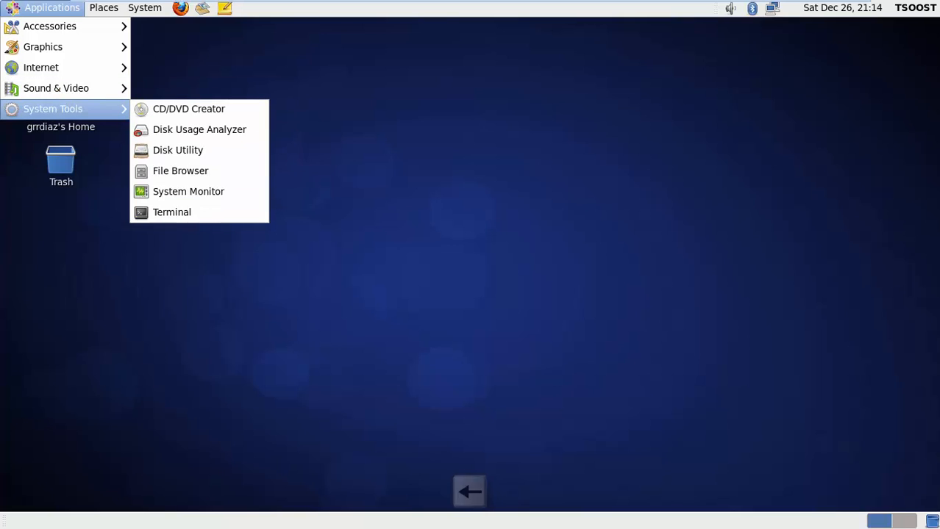
key("Left")
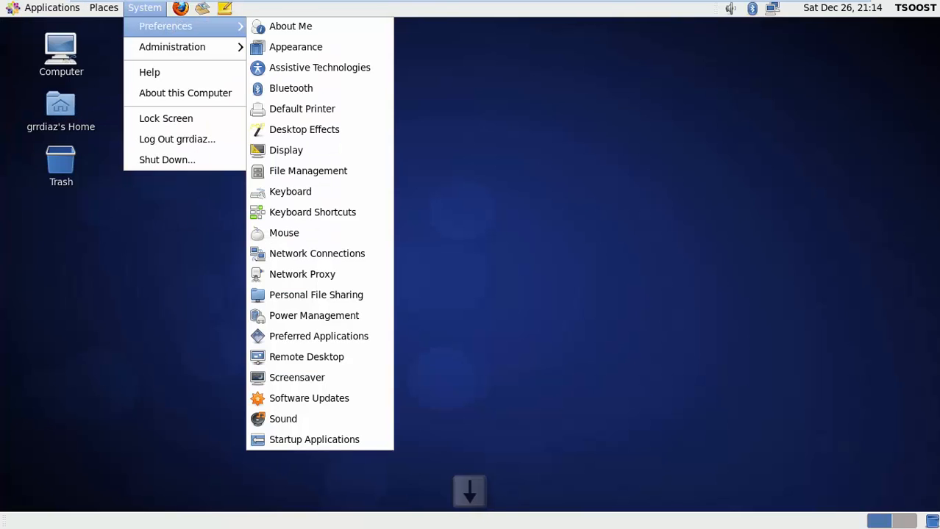
key("Down")
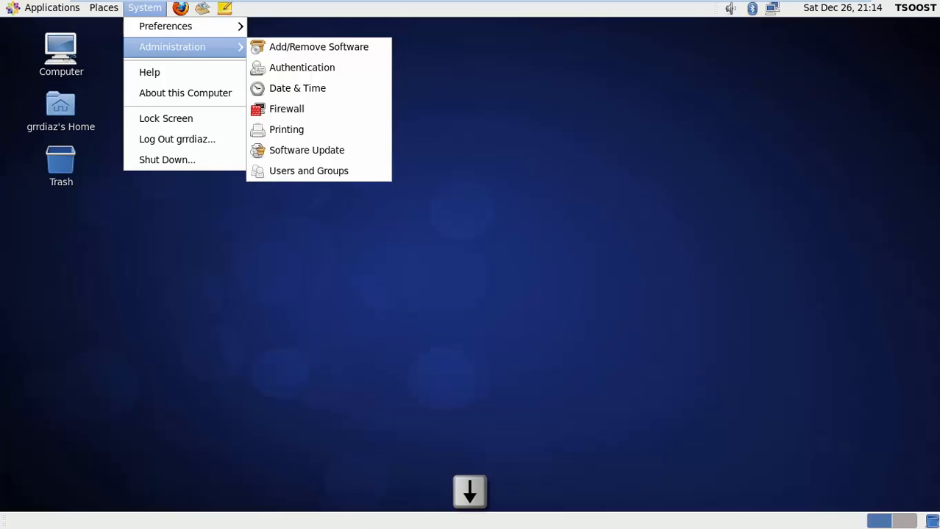
key("Down")
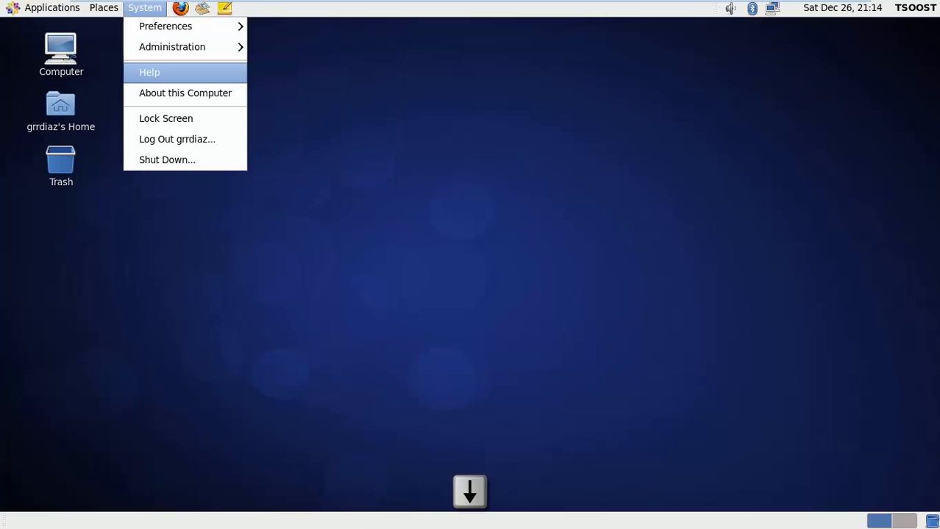
key("Down")
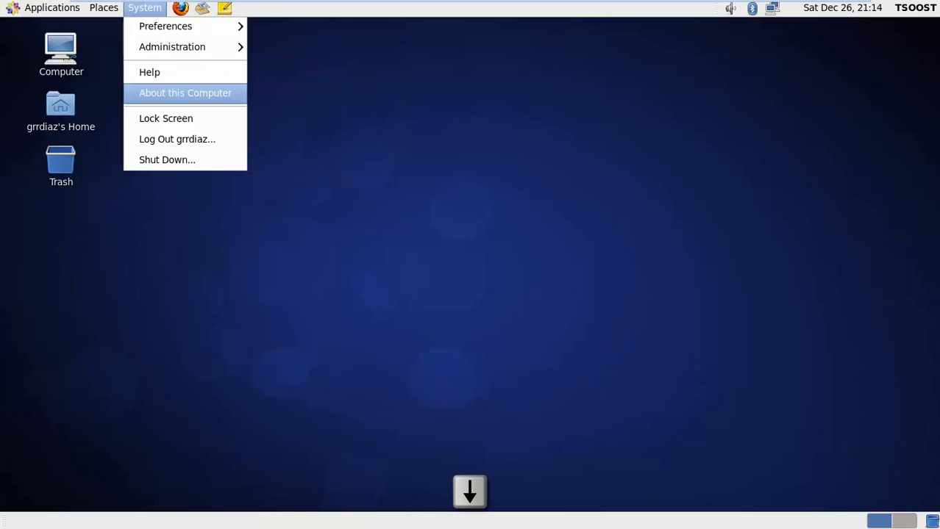
key("Down")
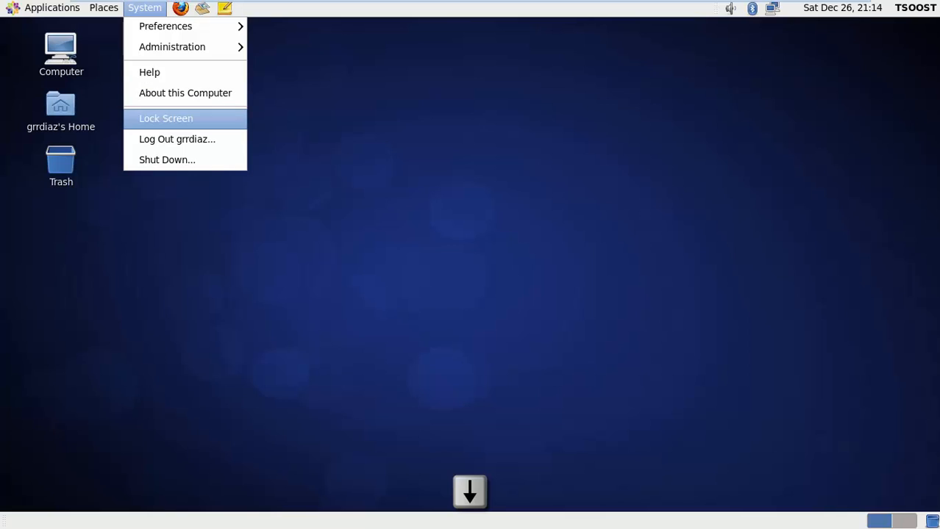
key("Down")
key("Down")
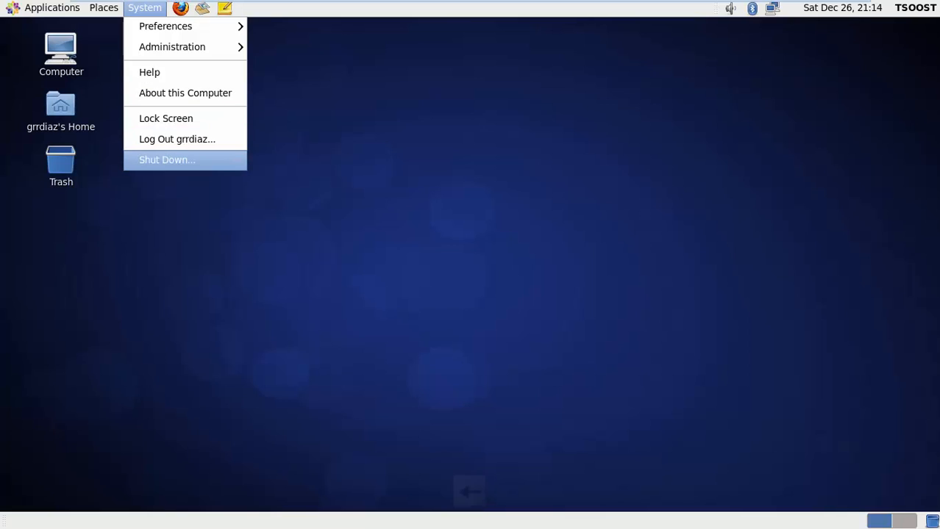
key("Left")
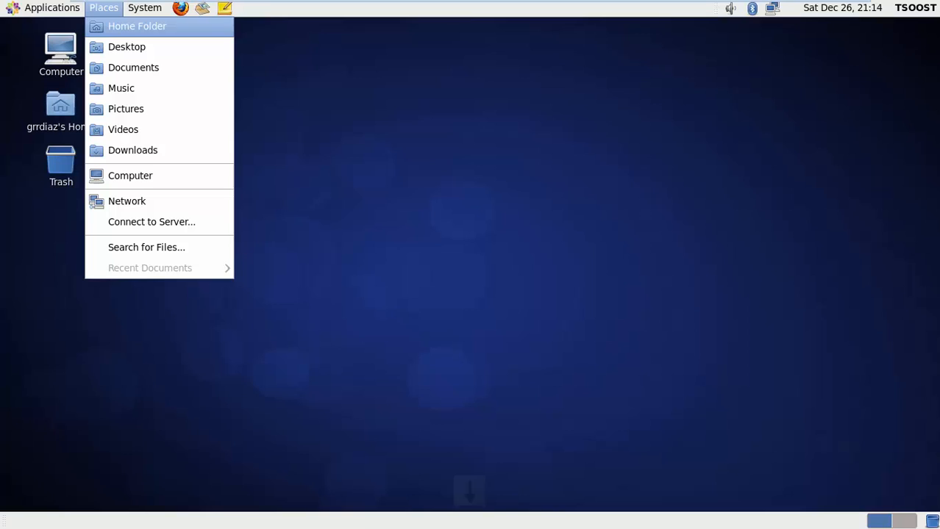
key("Down")
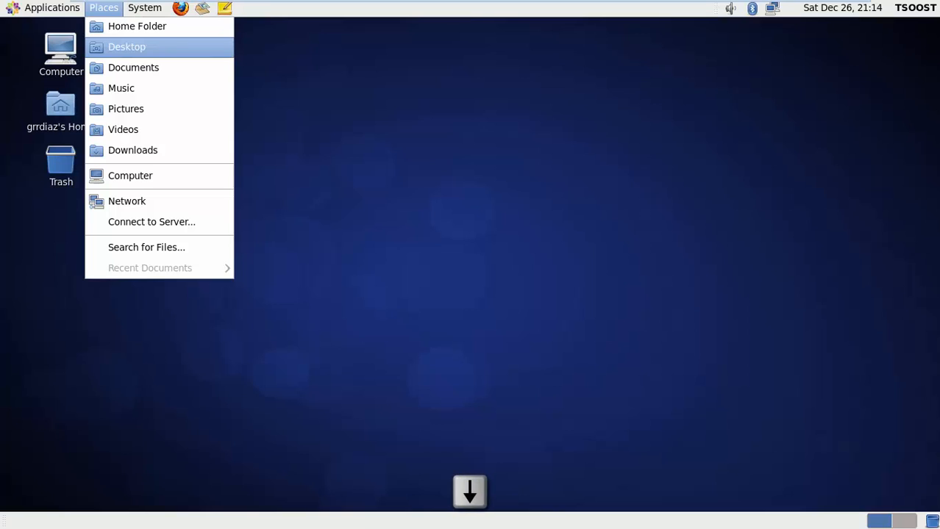
key("Down")
key("Down")
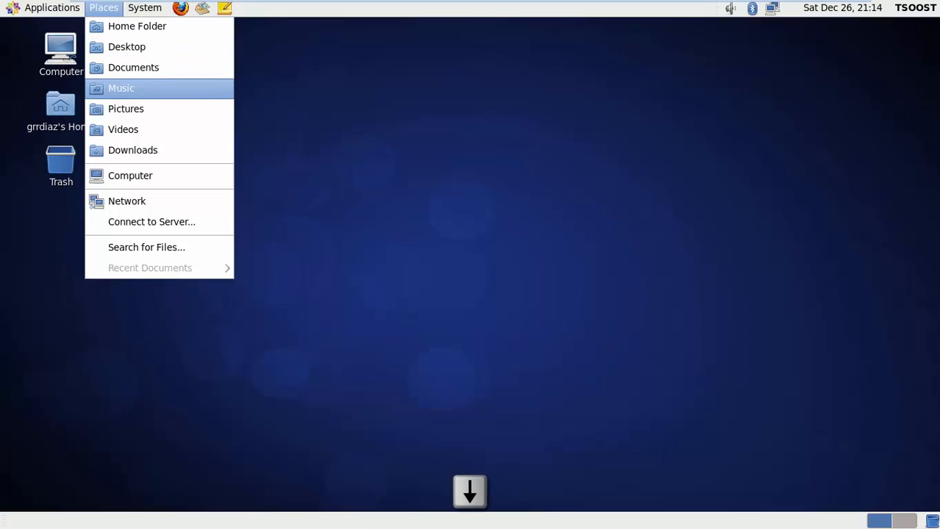
key("Down")
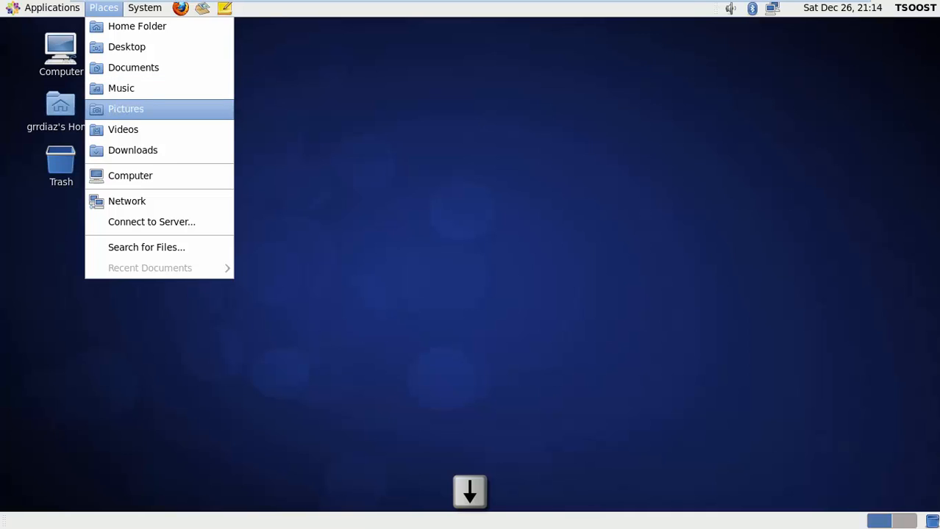
key("Down")
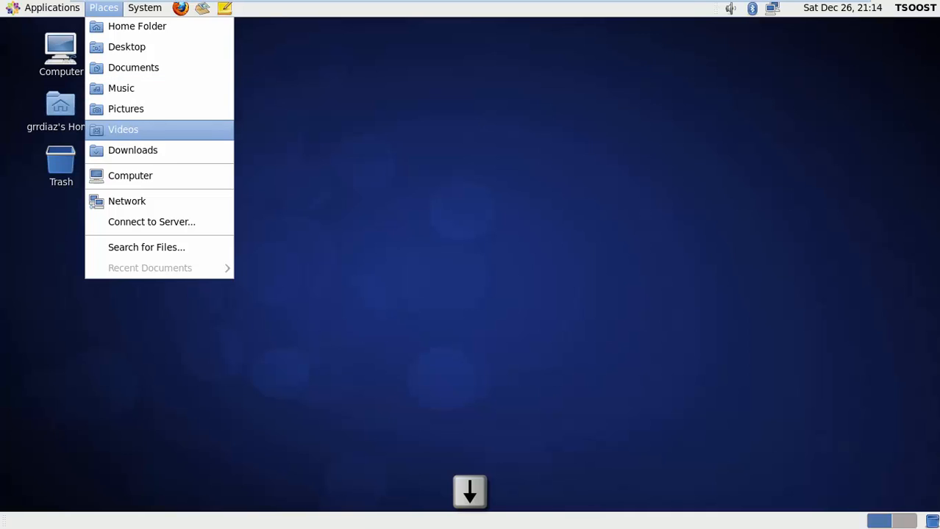
key("Down")
key("Down")
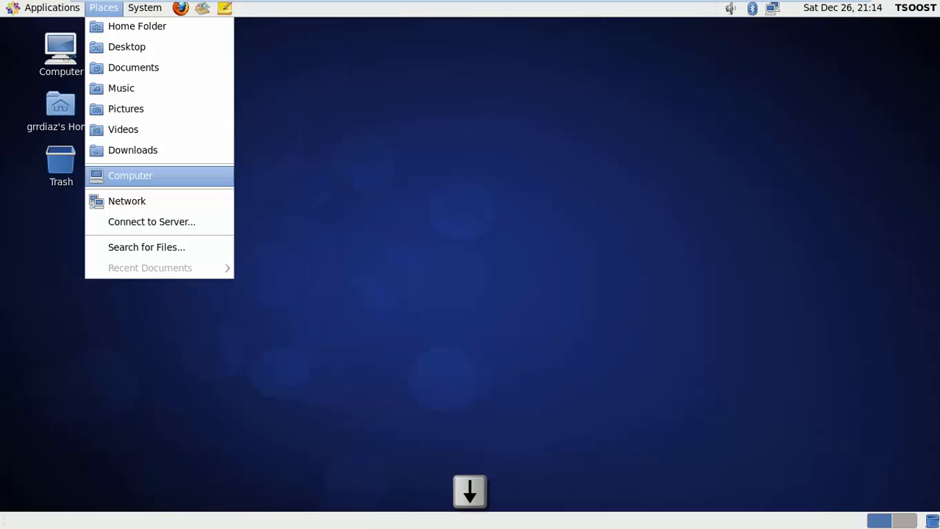
key("Down")
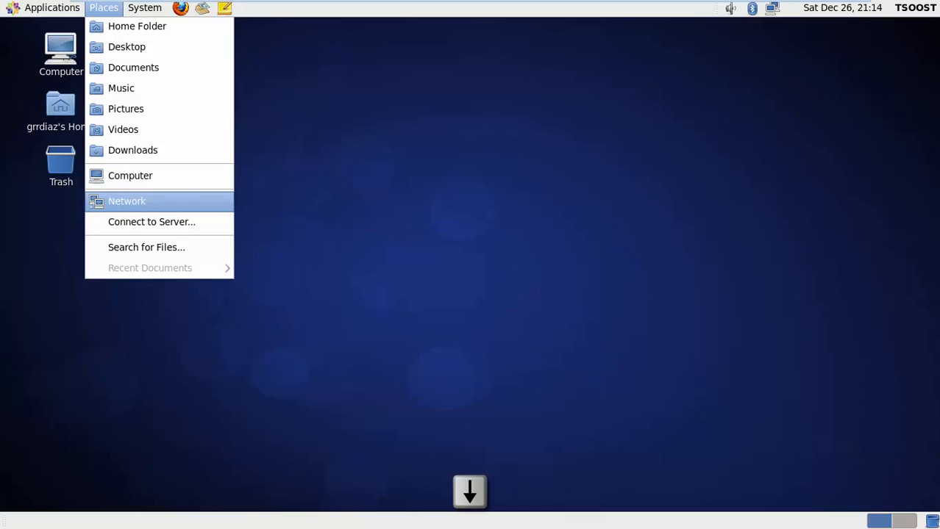
key("Down")
key("Down")
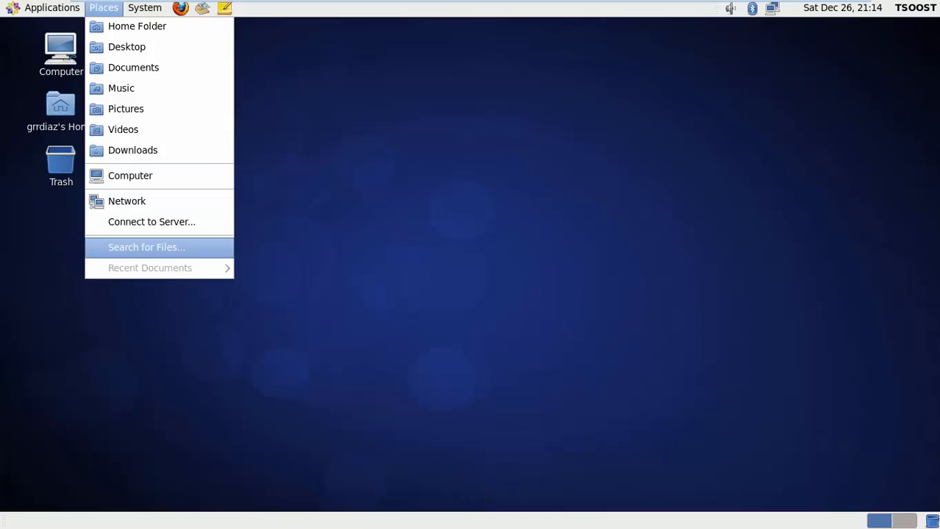
key("Escape")
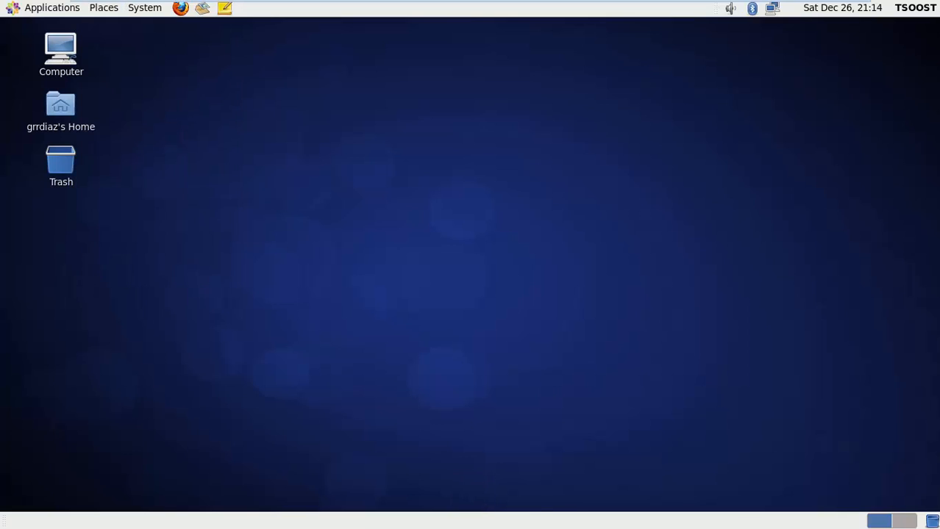
key("alt+F2")
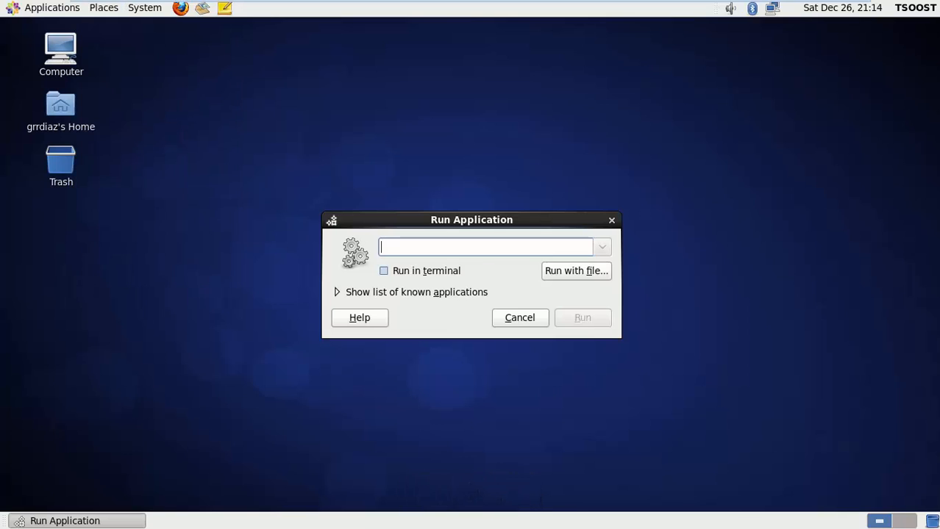
key("Escape")
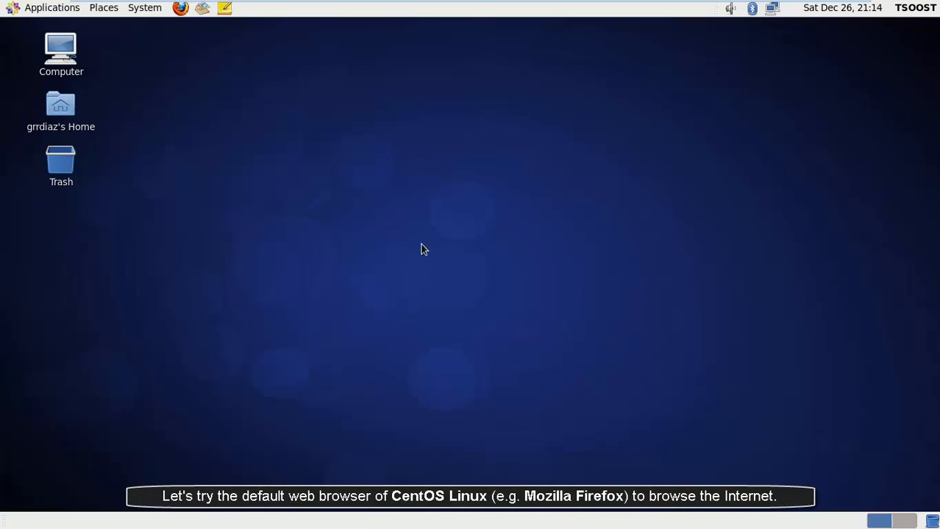
- Launch Firefox, go to the Welcome to CentOS tab, and open google.com in a new tab
left_click(180, 7)
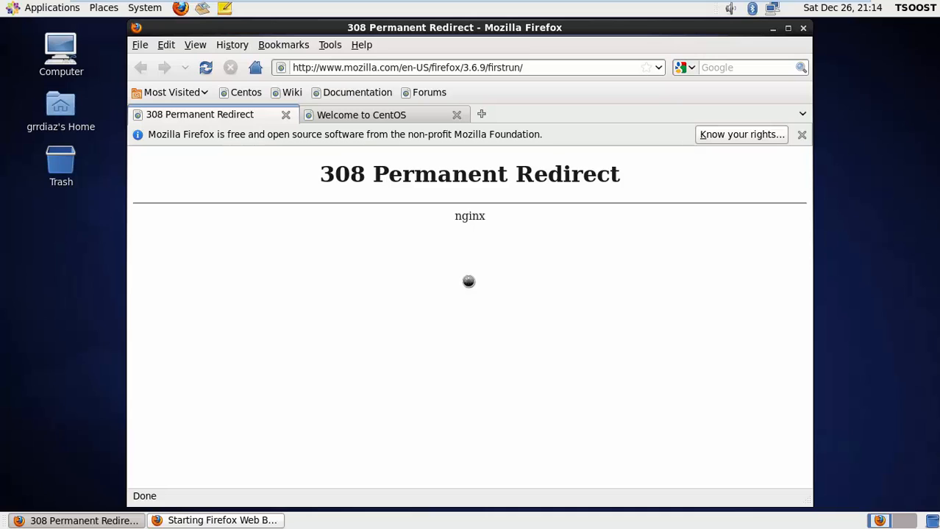
key("ctrl+Tab")
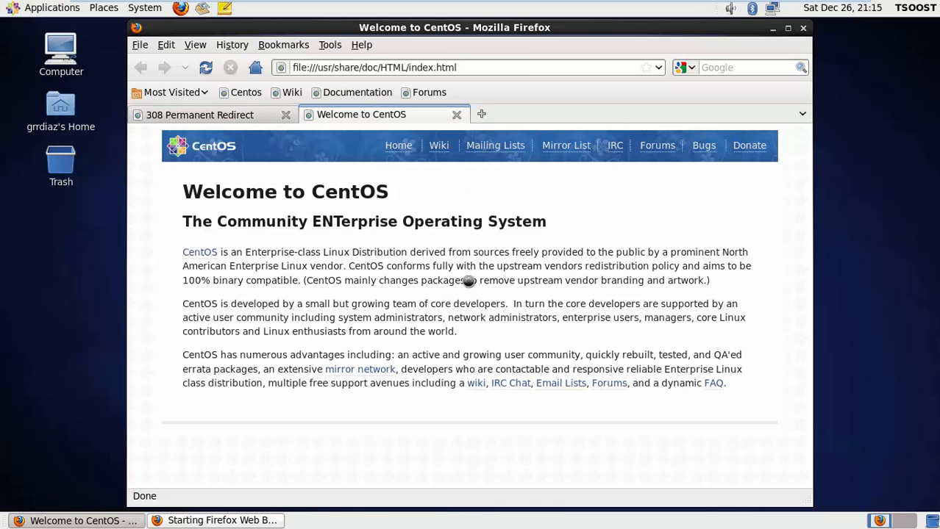
key("ctrl+t")
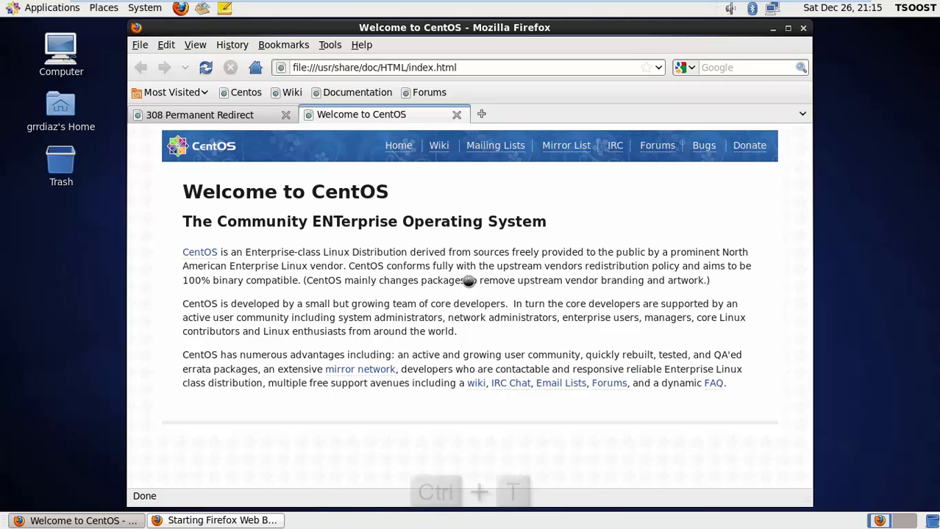
type("go")
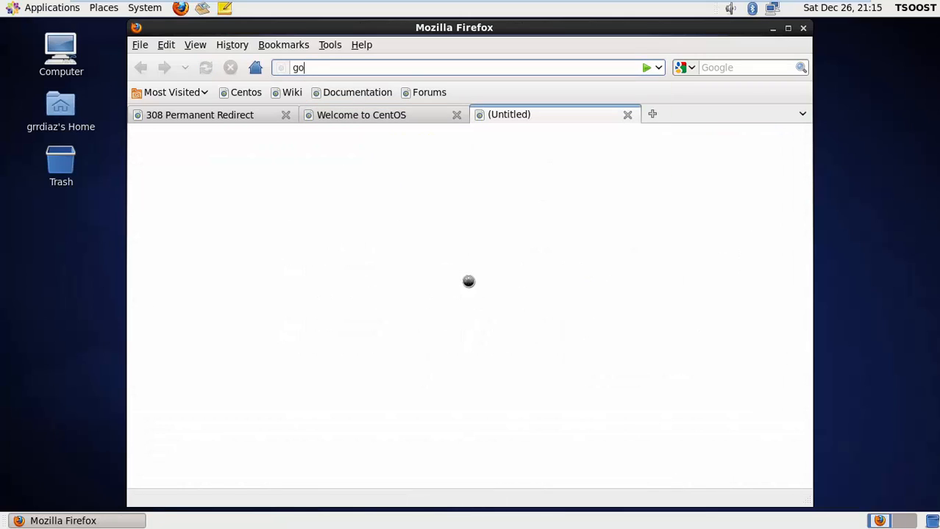
type("ogle")
key("ctrl+Return")
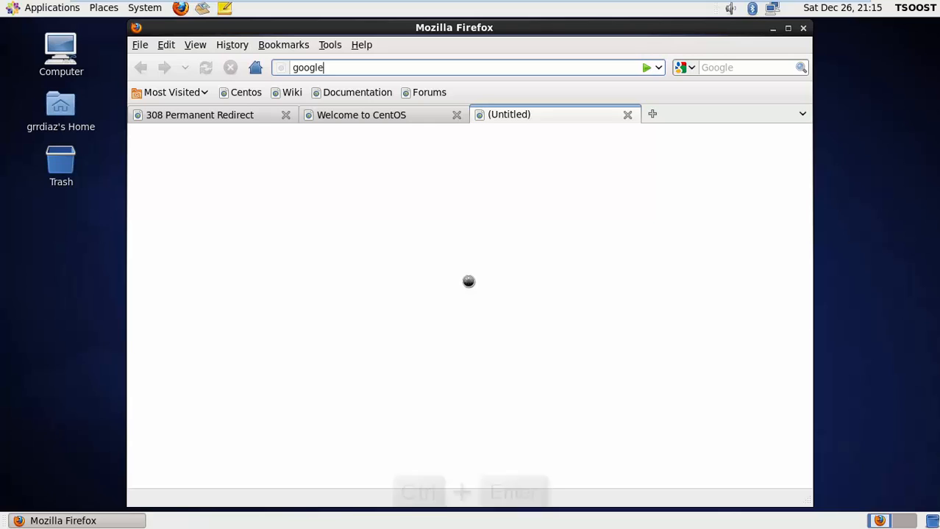
- Open bing.com and yahoo.com in further new tabs and maximize the Firefox window
key("ctrl+t")
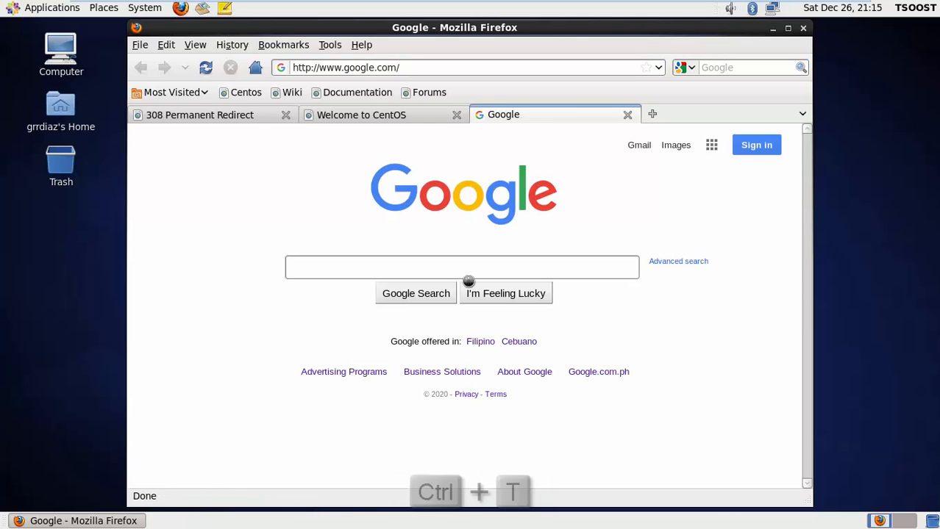
type("bing")
key("ctrl+Return")
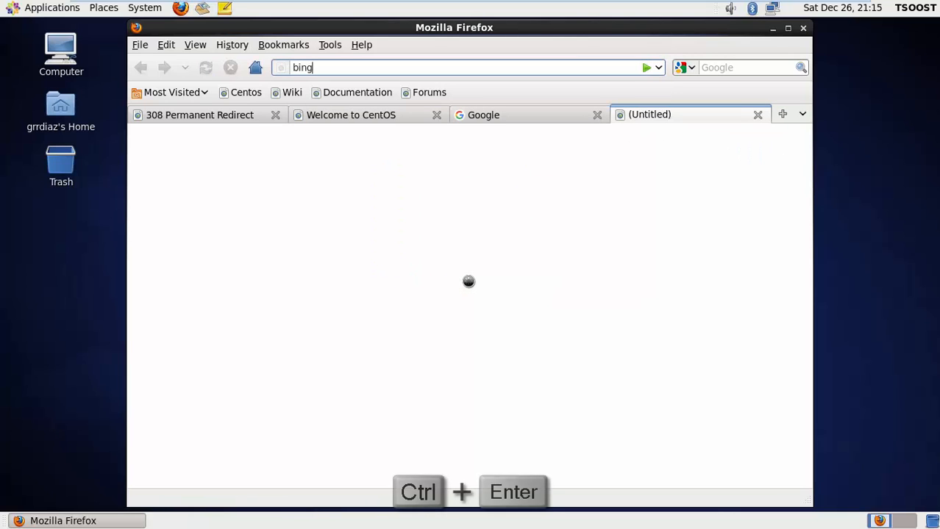
key("alt+space")
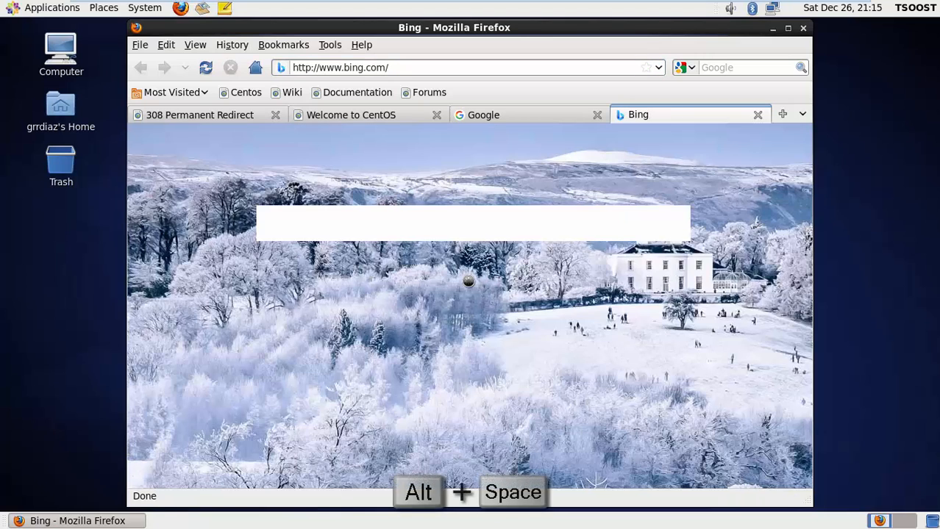
key("Return")
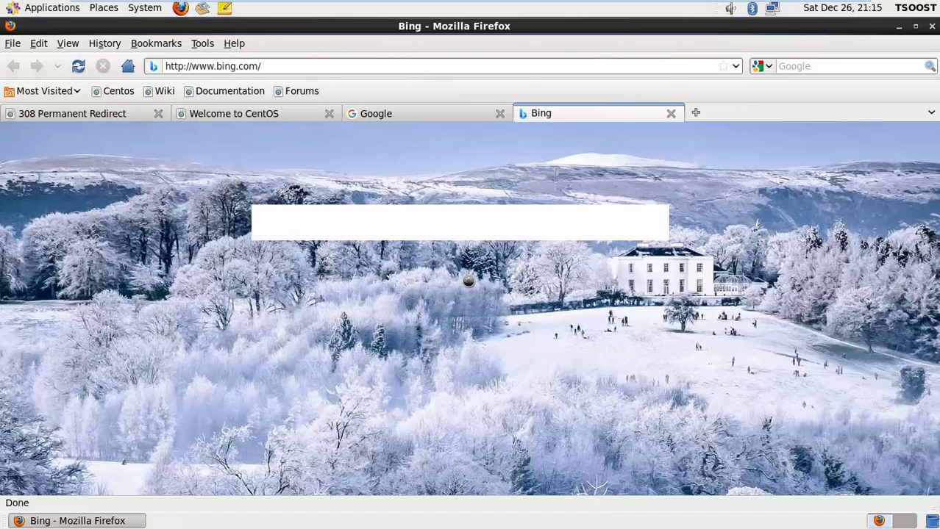
key("ctrl+t")
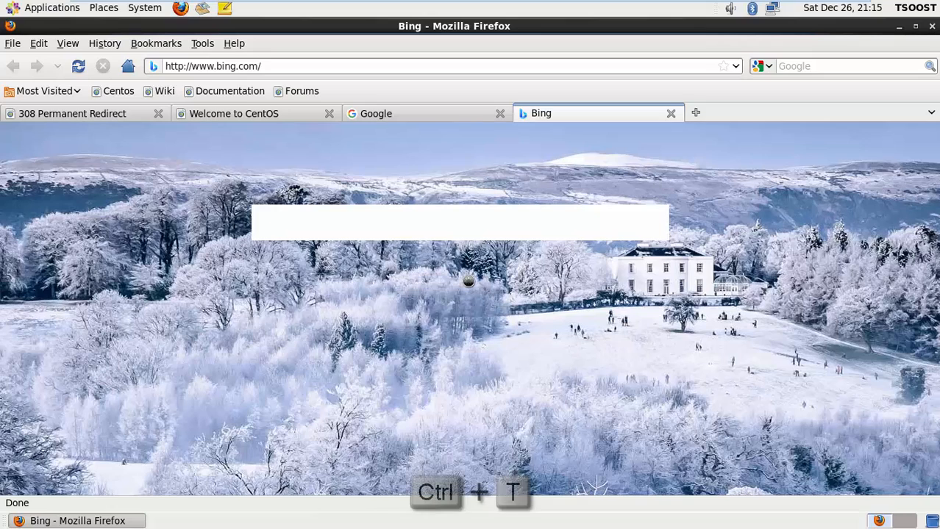
type("y")
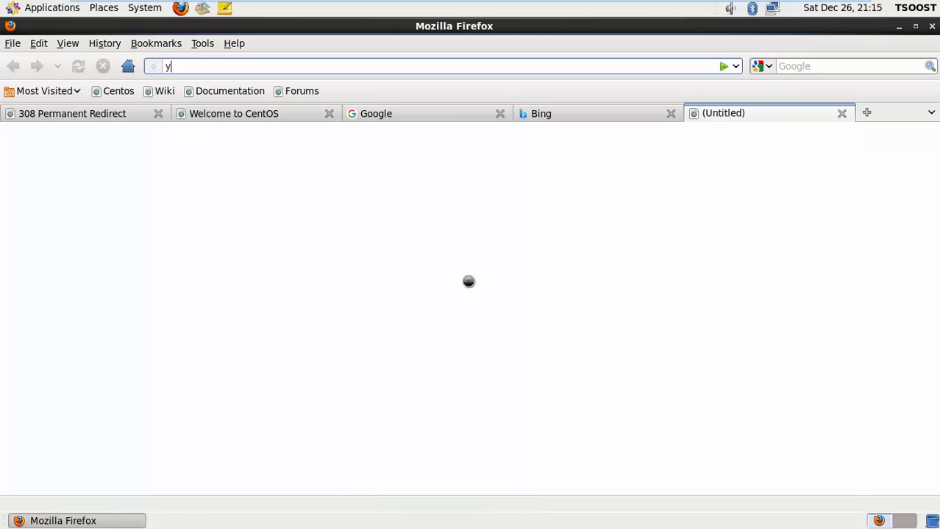
type("ahoo")
key("ctrl+Return")
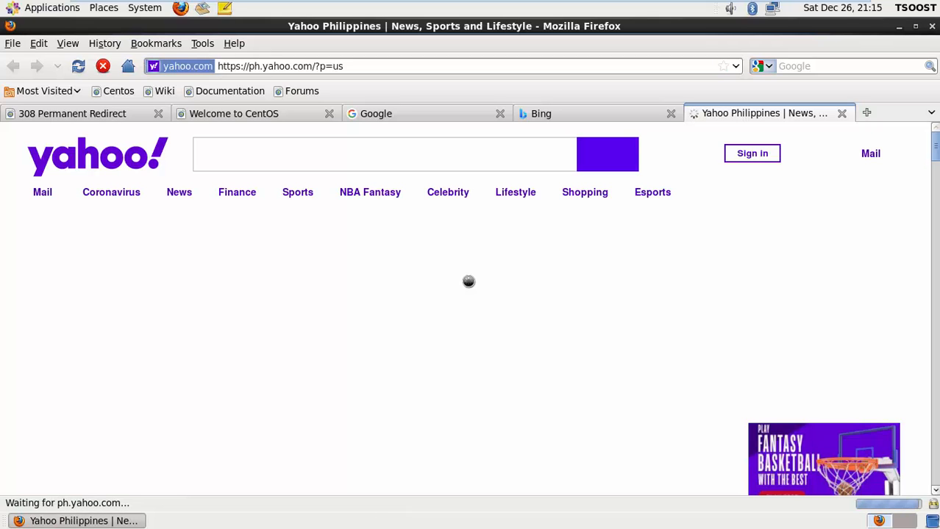
- Shut down the CentOS guest via System > Shut Down and leave full-screen mode
left_click(144, 7)
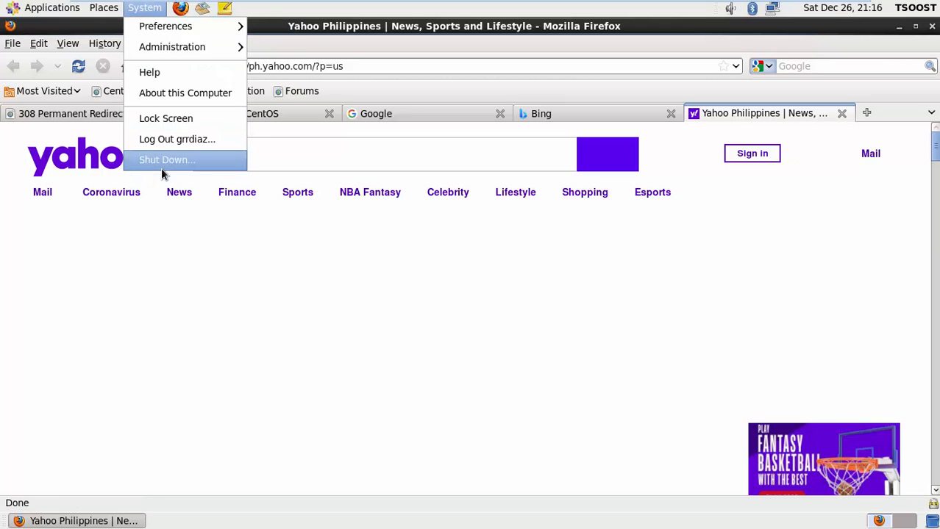
left_click(162, 170)
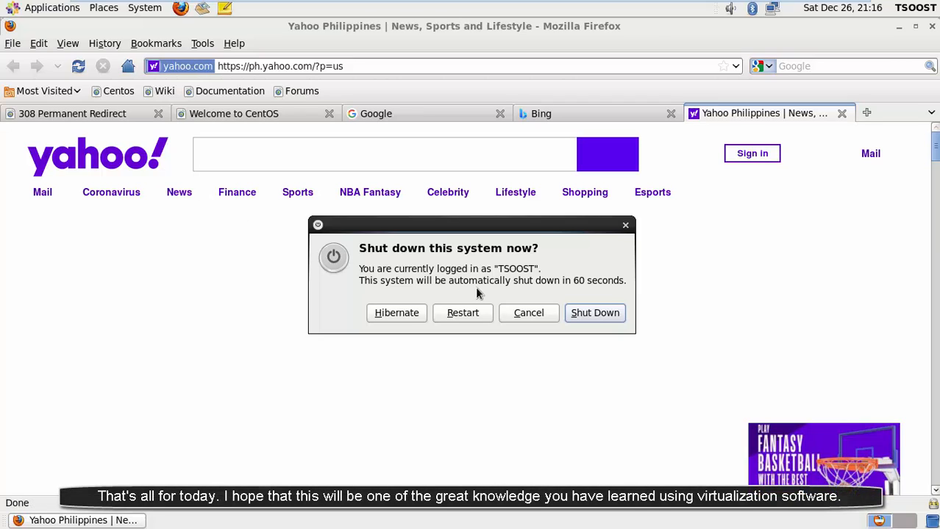
left_click(587, 315)
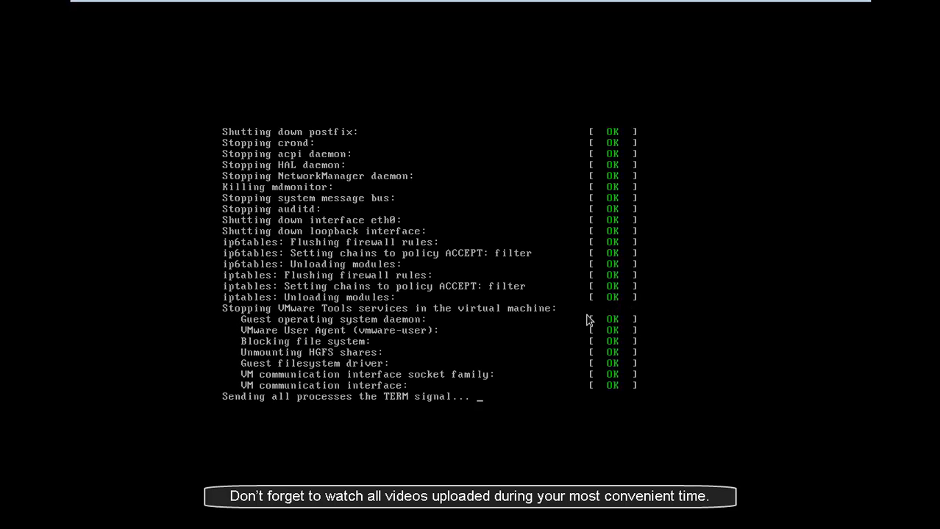
key("ctrl+alt+Return")
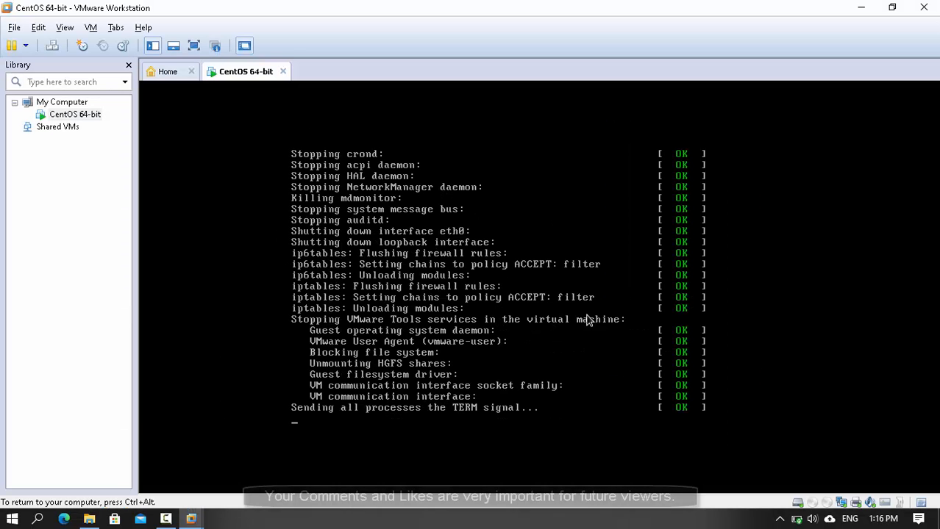